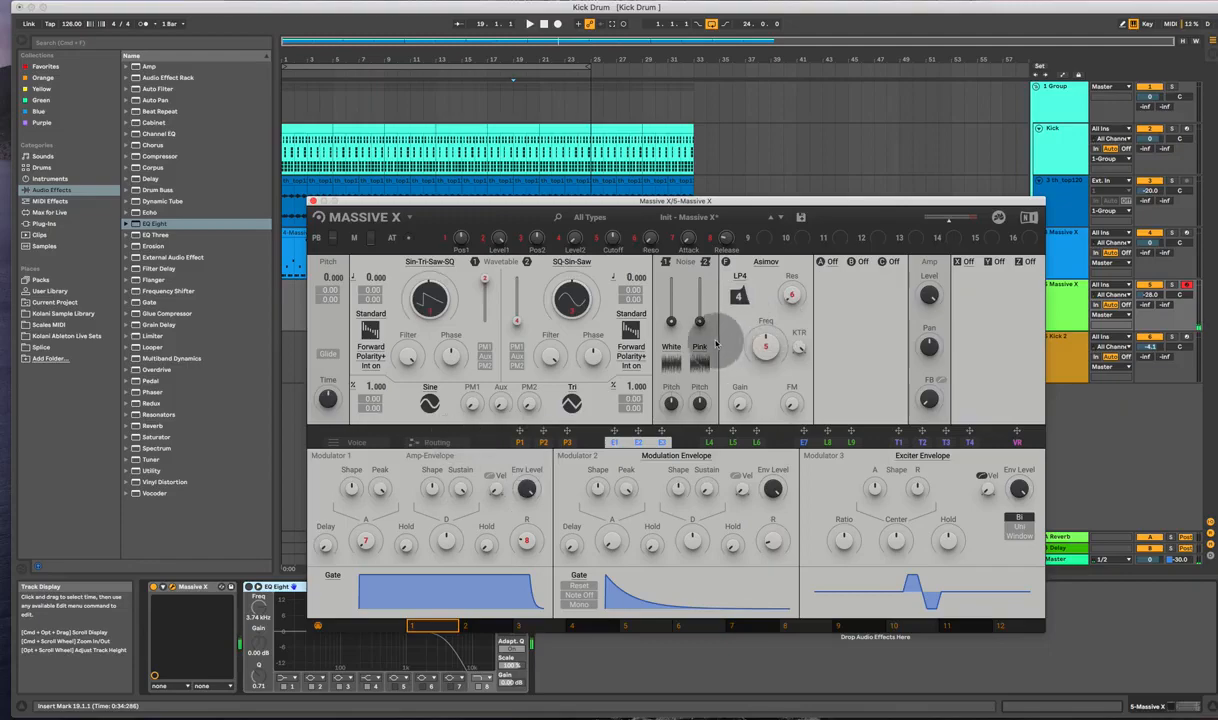
Step: Change the Asimov filter mode to LP2
left_click(736, 285)
left_click(752, 305)
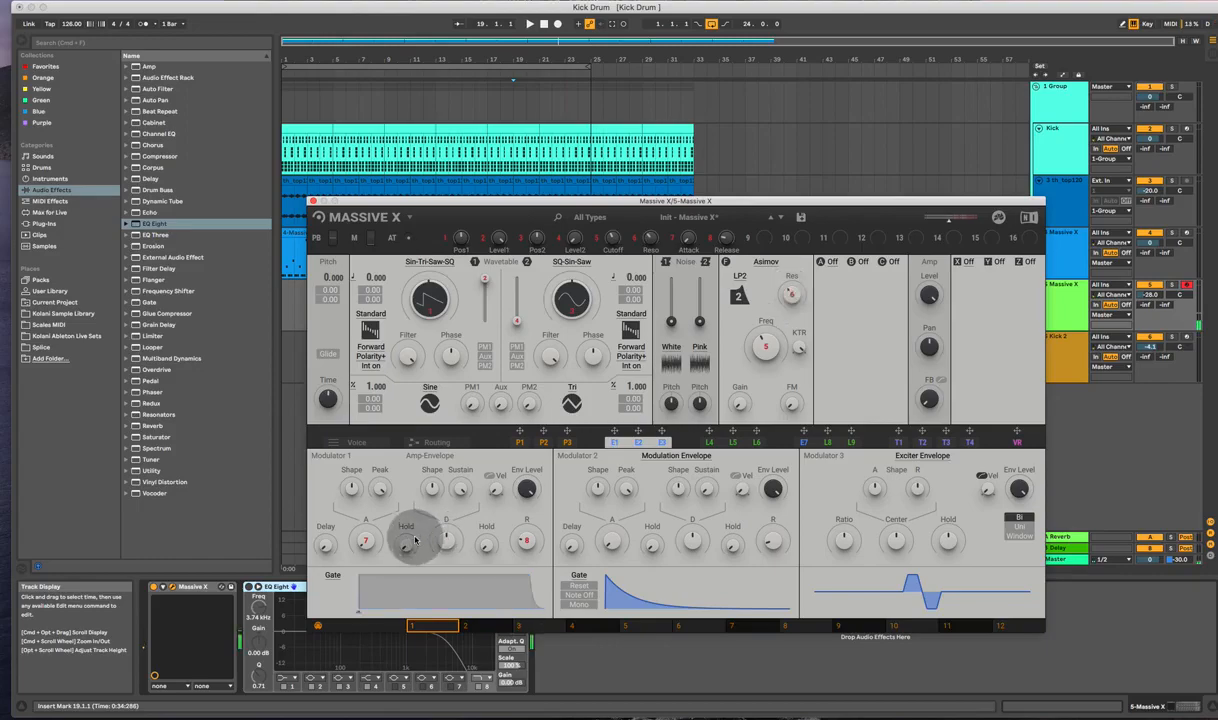
Step: Enable Unison in the voice settings, set it to 2 voices, and fine-tune the Spread amount
left_click(379, 441)
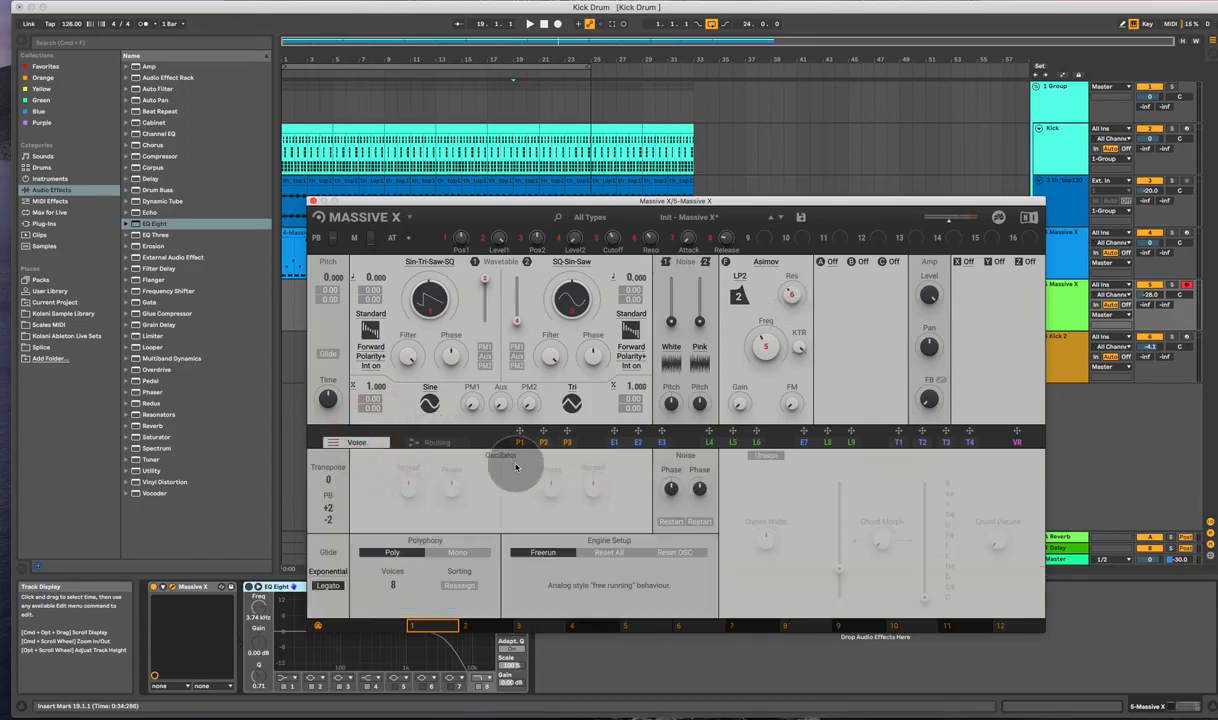
left_click(765, 460)
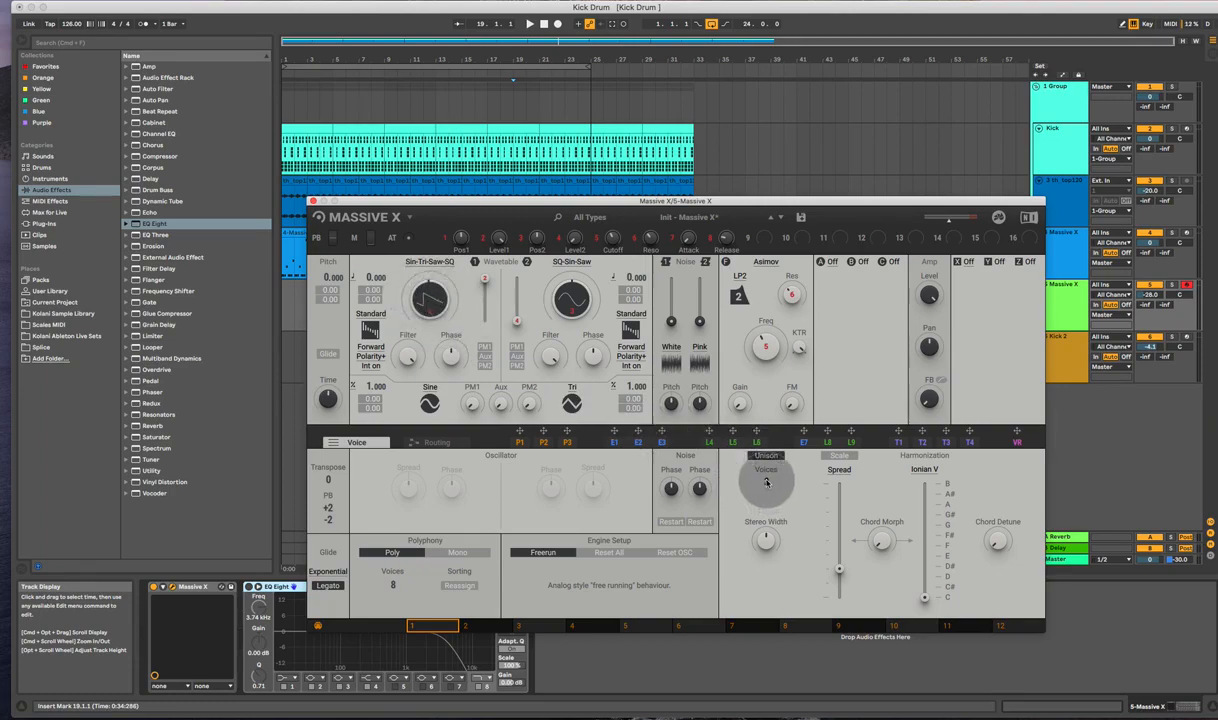
mouse_move(766, 484)
left_mouse_down()
mouse_move(766, 470)
mouse_move(766, 482)
left_mouse_up()
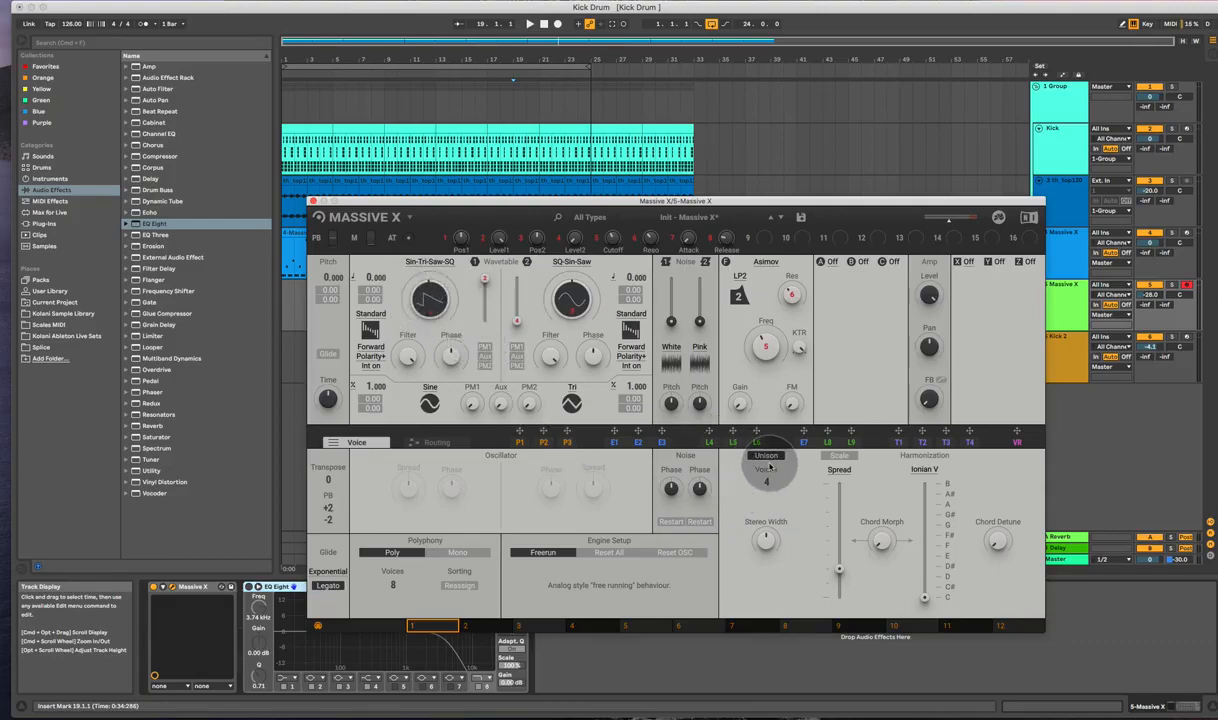
left_click_drag(760, 484, 760, 498)
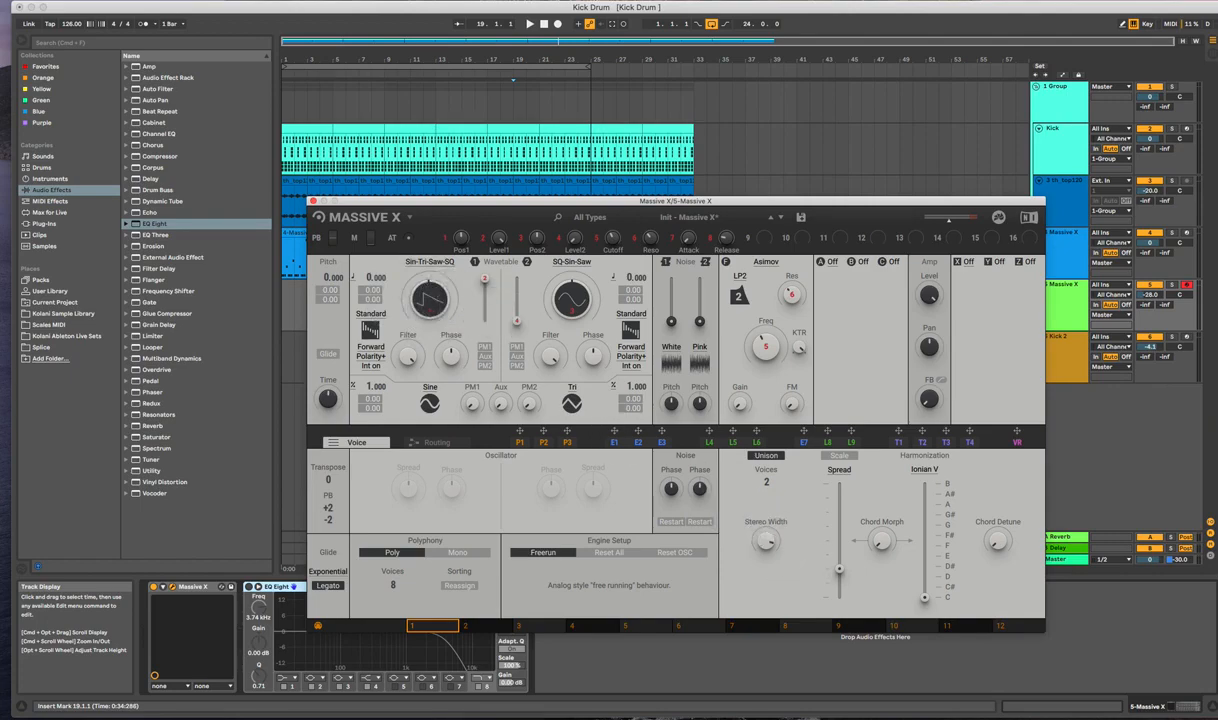
mouse_move(839, 568)
left_mouse_down()
mouse_move(839, 596)
mouse_move(839, 571)
left_mouse_up()
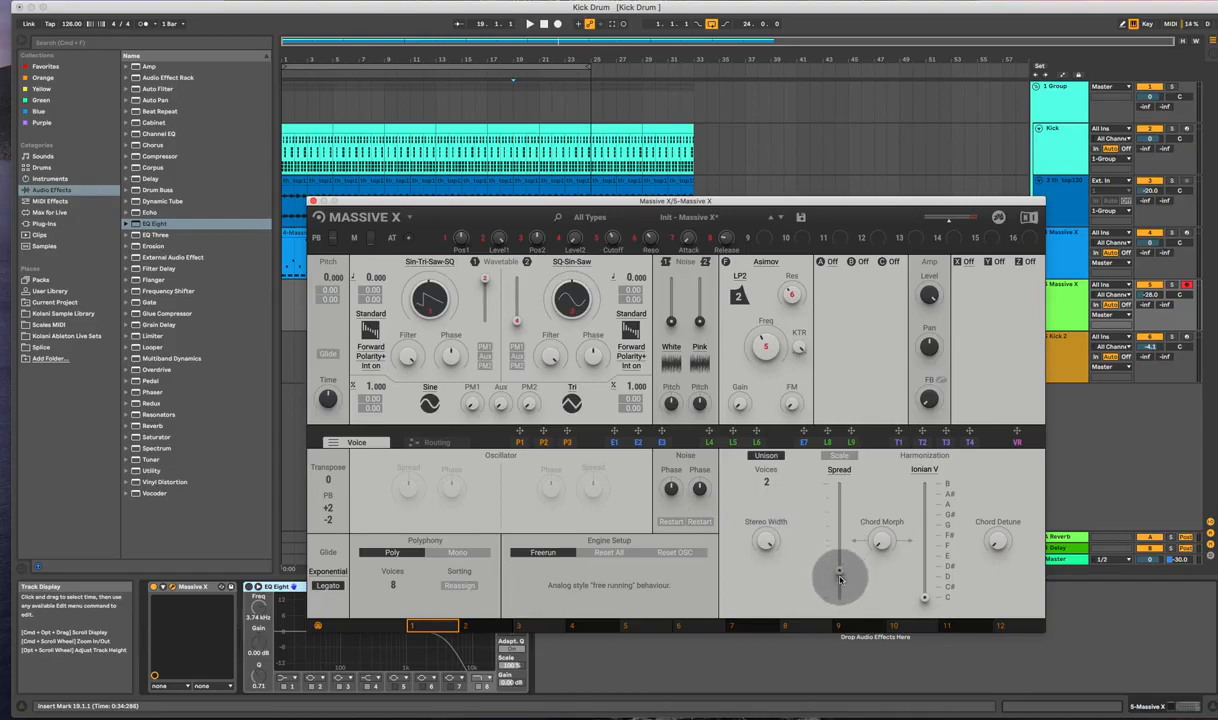
left_click_drag(840, 578, 840, 567)
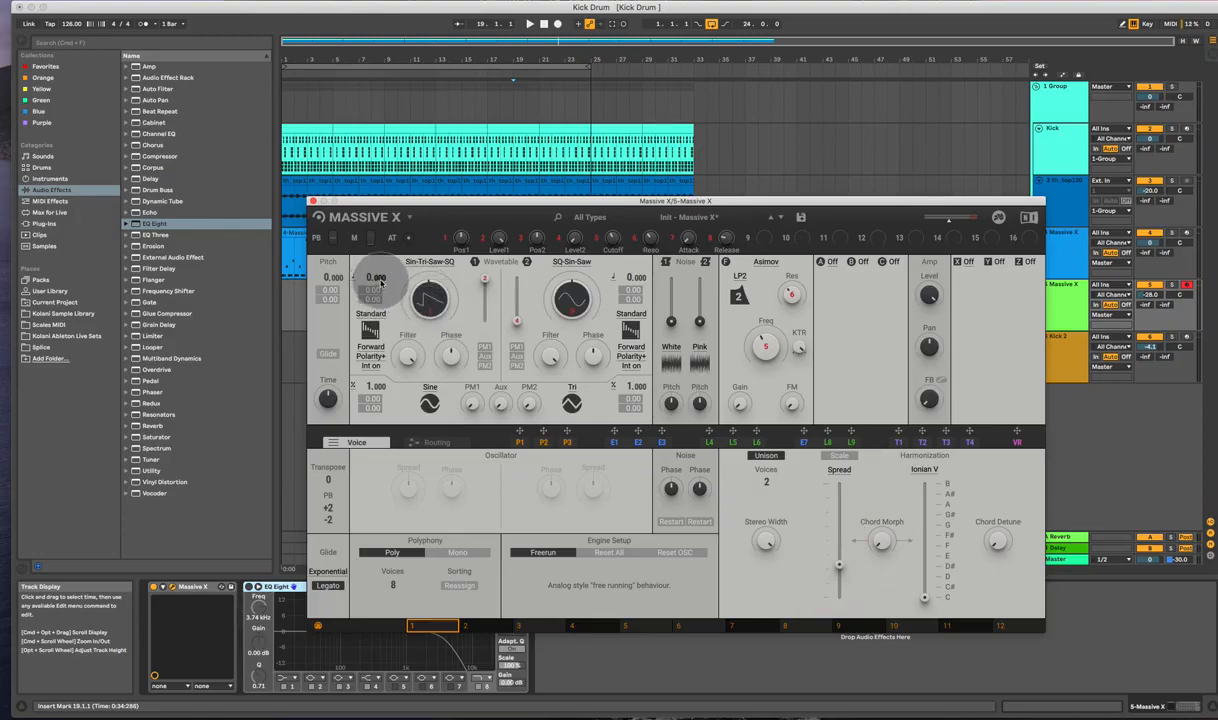
Step: Try detuning the first oscillator to 0.050 and sweeping the unison Stereo Width, restoring both settings
left_click_drag(380, 283, 380, 278)
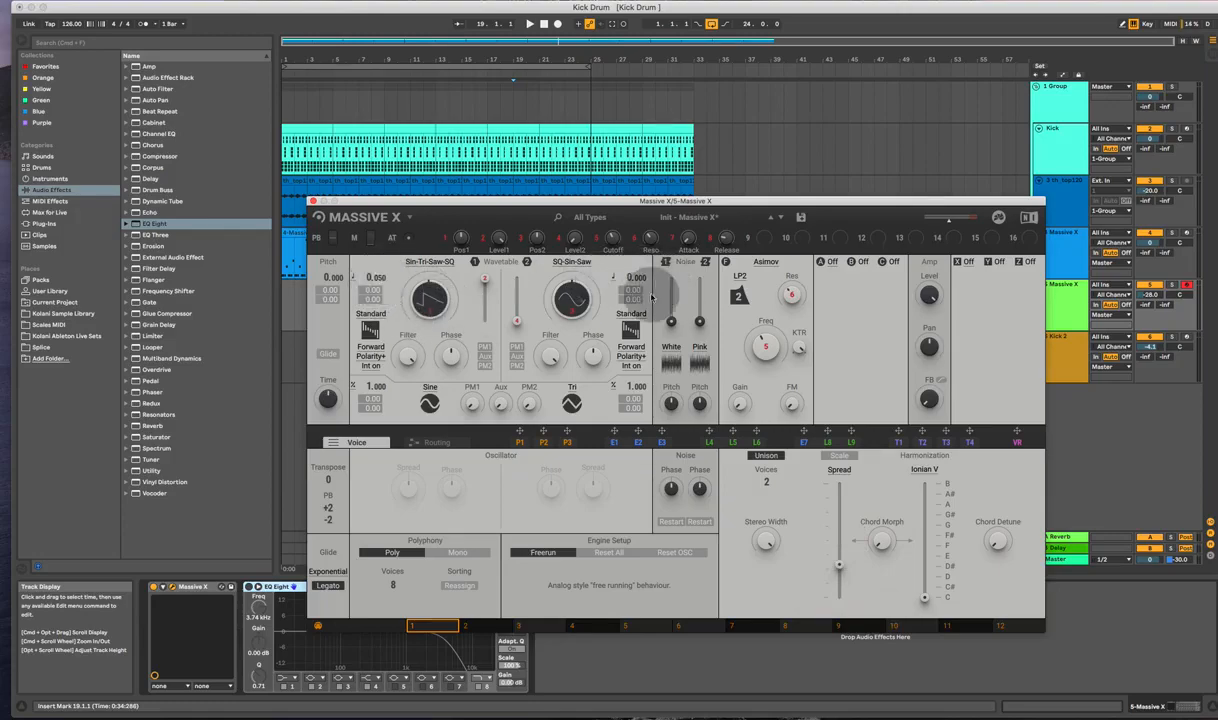
double_click(378, 280)
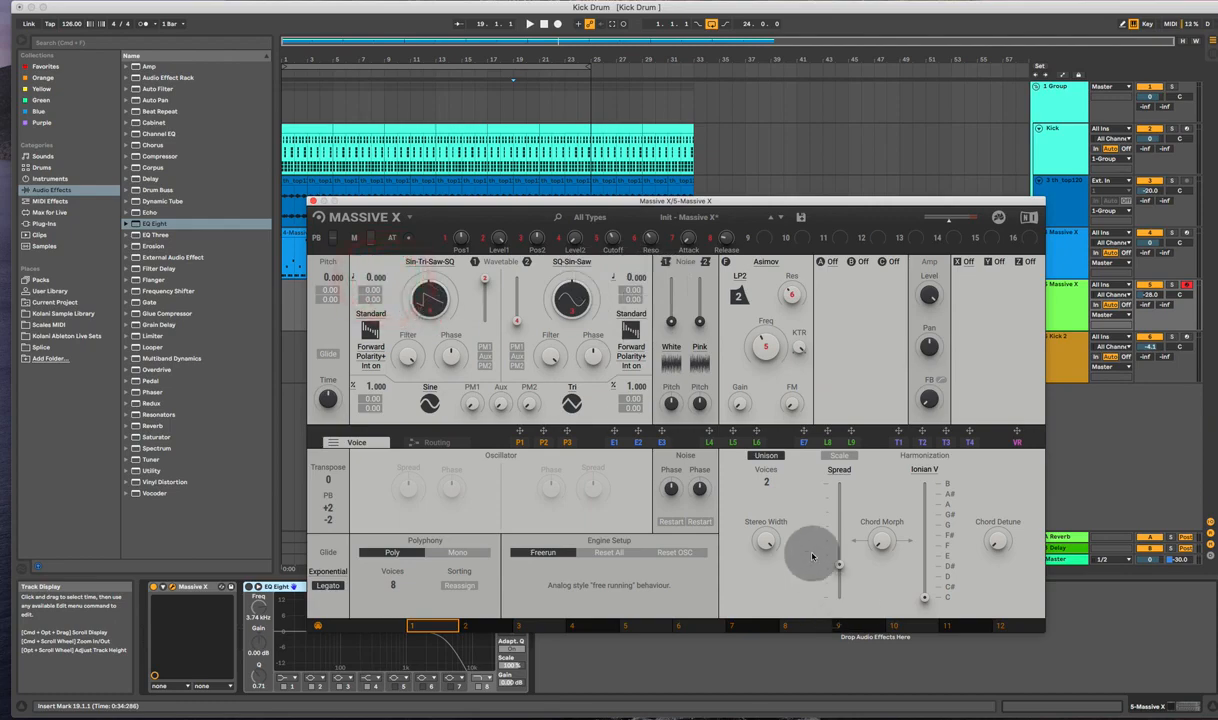
left_click_drag(764, 540, 783, 647)
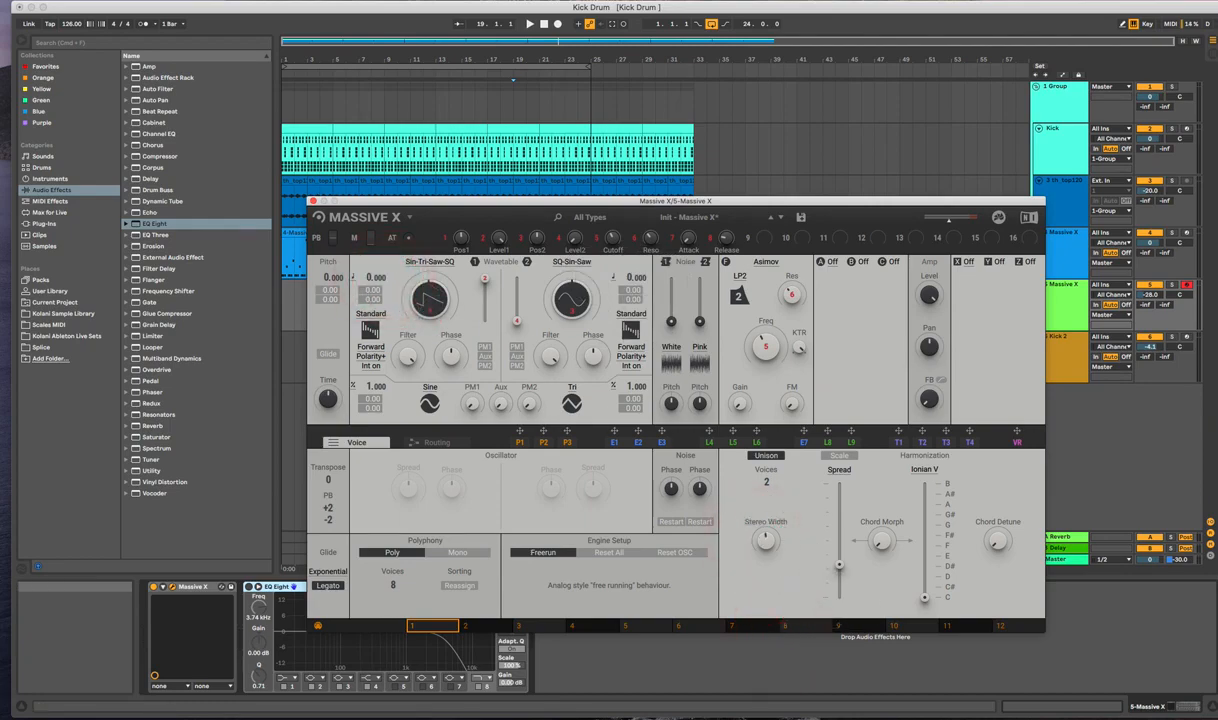
double_click(775, 541)
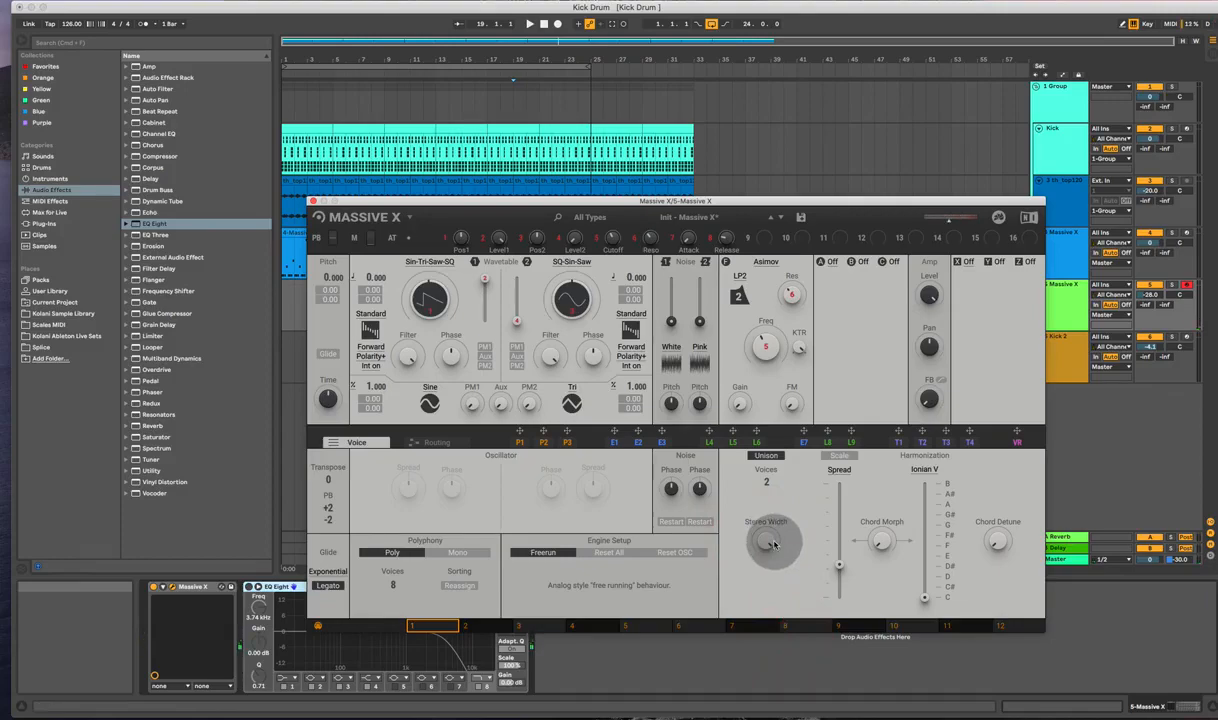
Step: Compare the sound with Unison off and on, and raise the voices to 5 with a narrower Spread
left_click(767, 456)
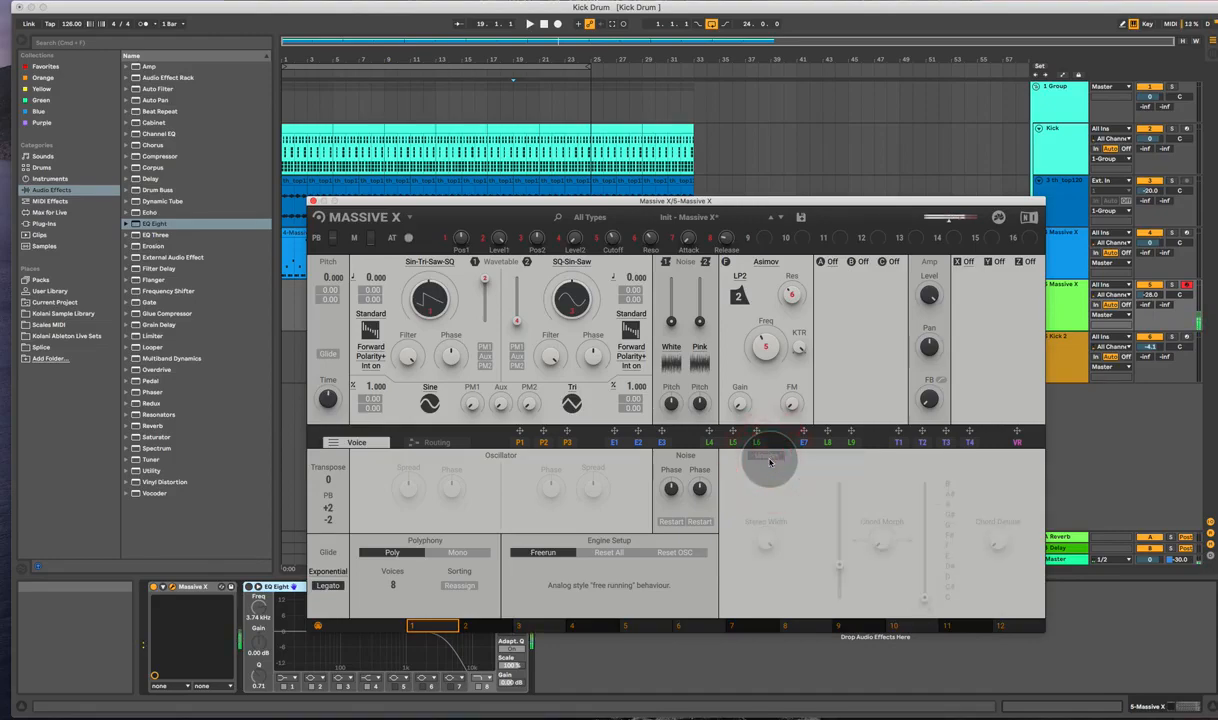
left_click(768, 458)
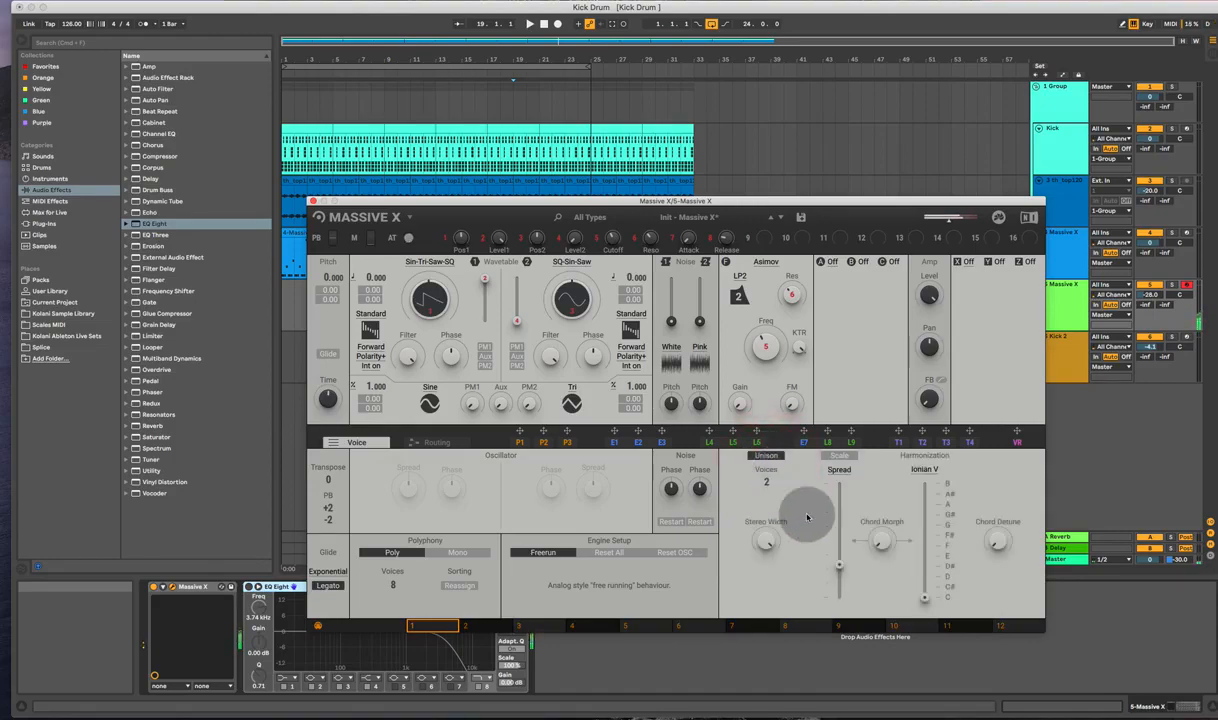
left_click_drag(767, 483, 767, 475)
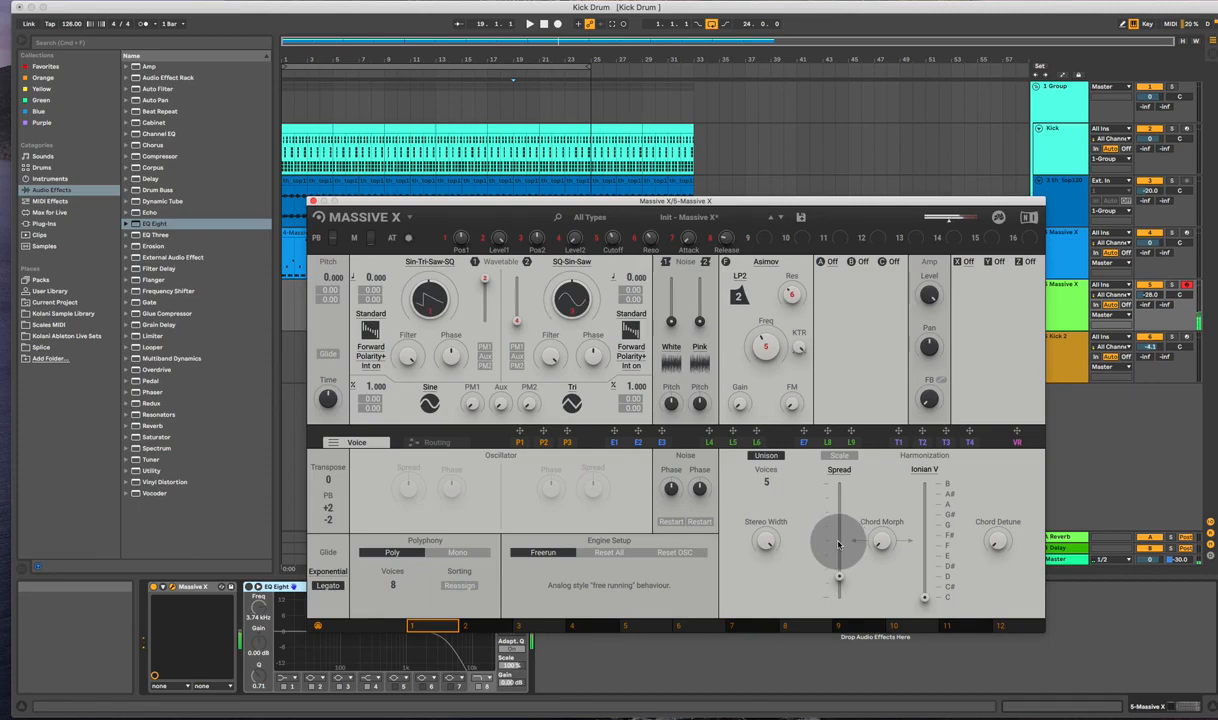
Step: Assign modulation envelope E2 to the filter's Freq control with a positive modulation amount
left_click(634, 442)
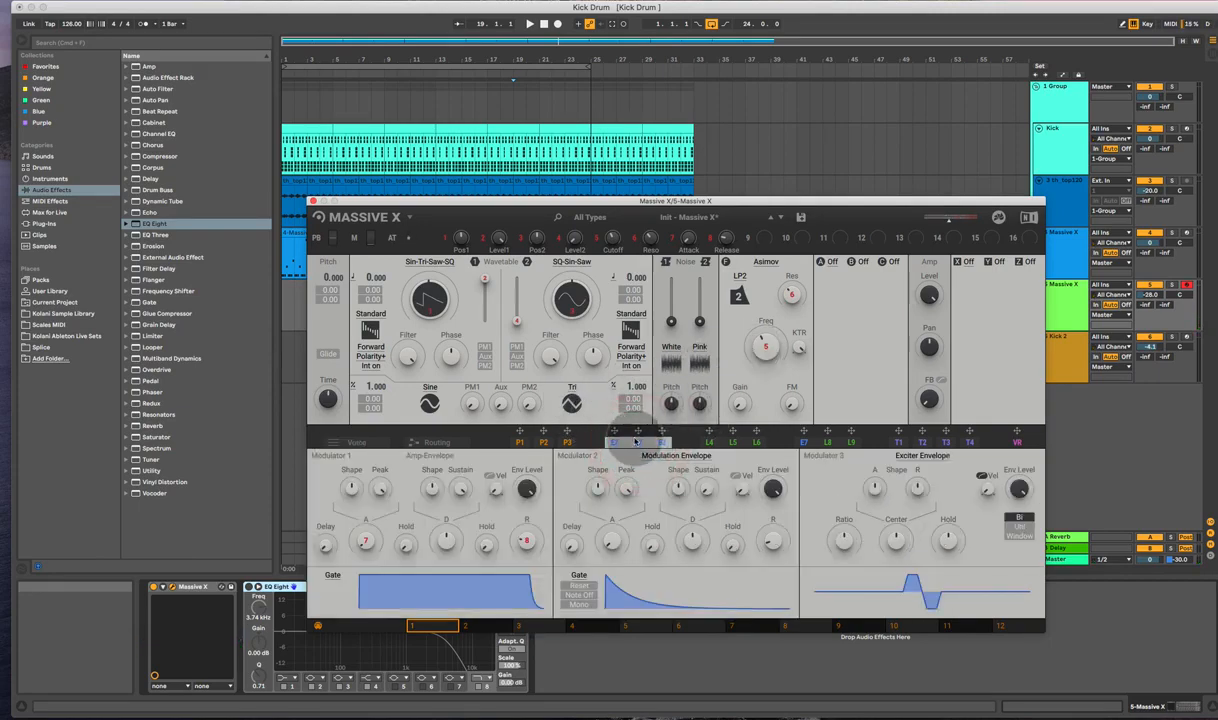
left_click_drag(637, 435, 757, 330)
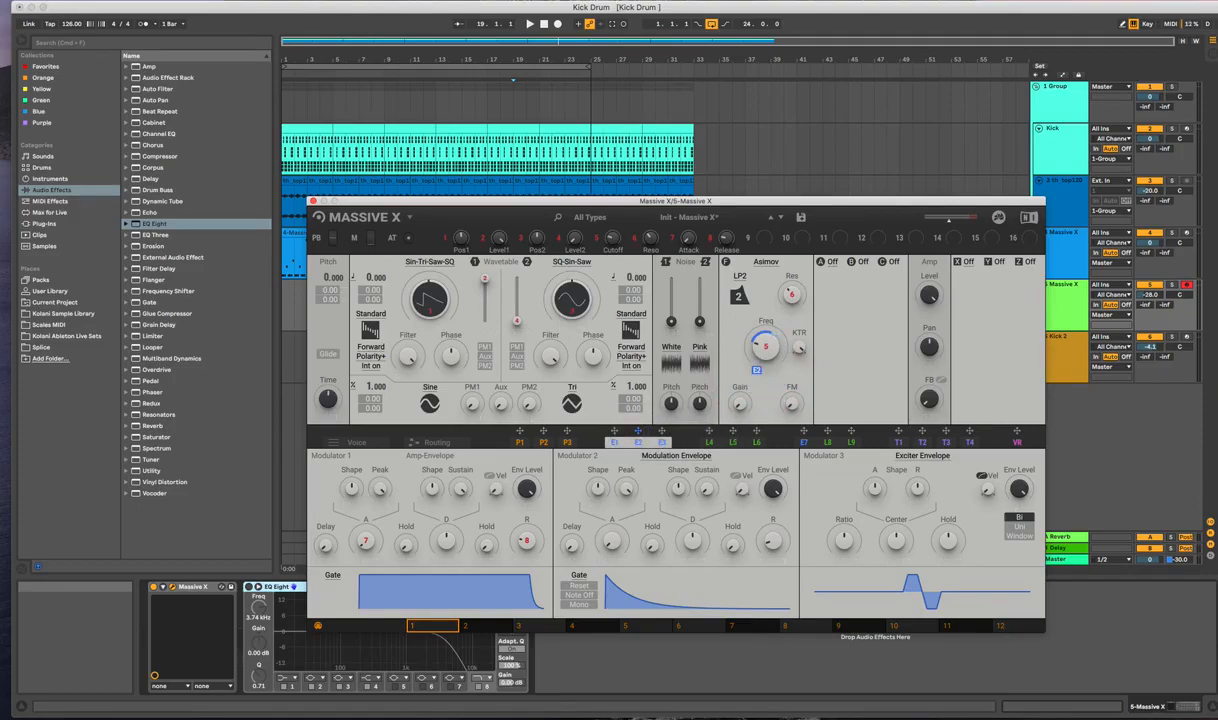
Step: Increase the modulation envelope's attack, decay, sustain and release, and lengthen the amp envelope's release
left_click_drag(612, 545, 600, 515)
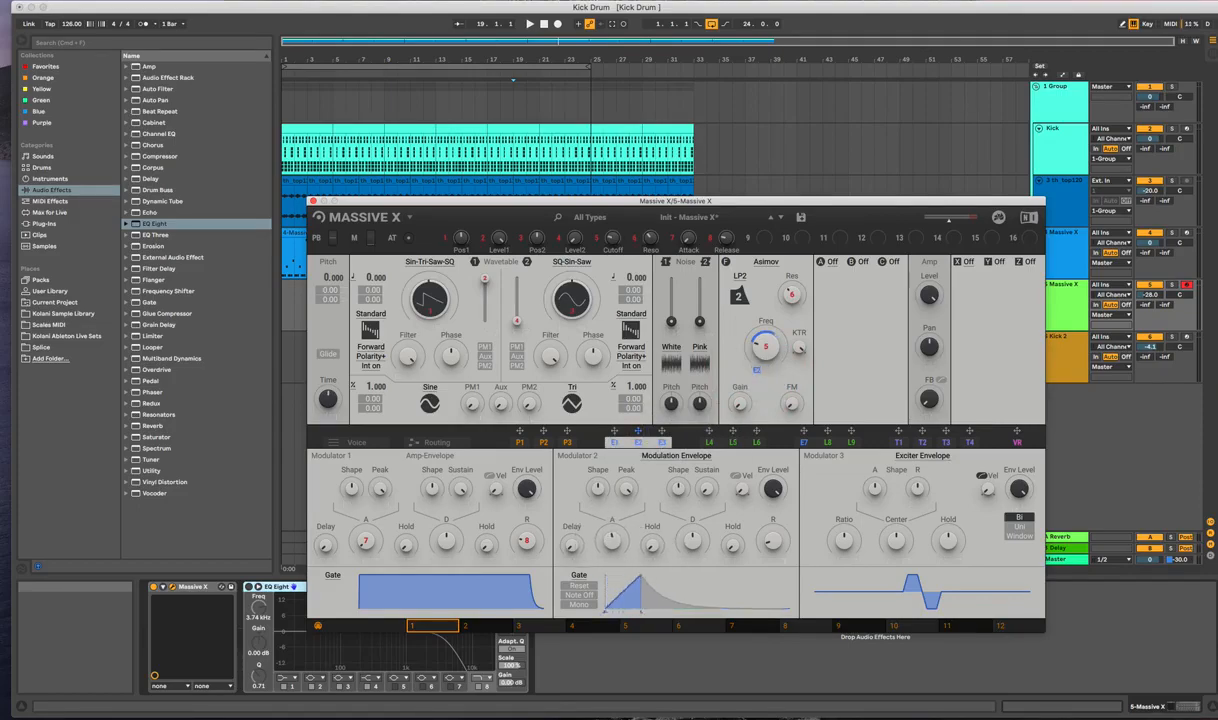
left_click_drag(692, 540, 692, 514)
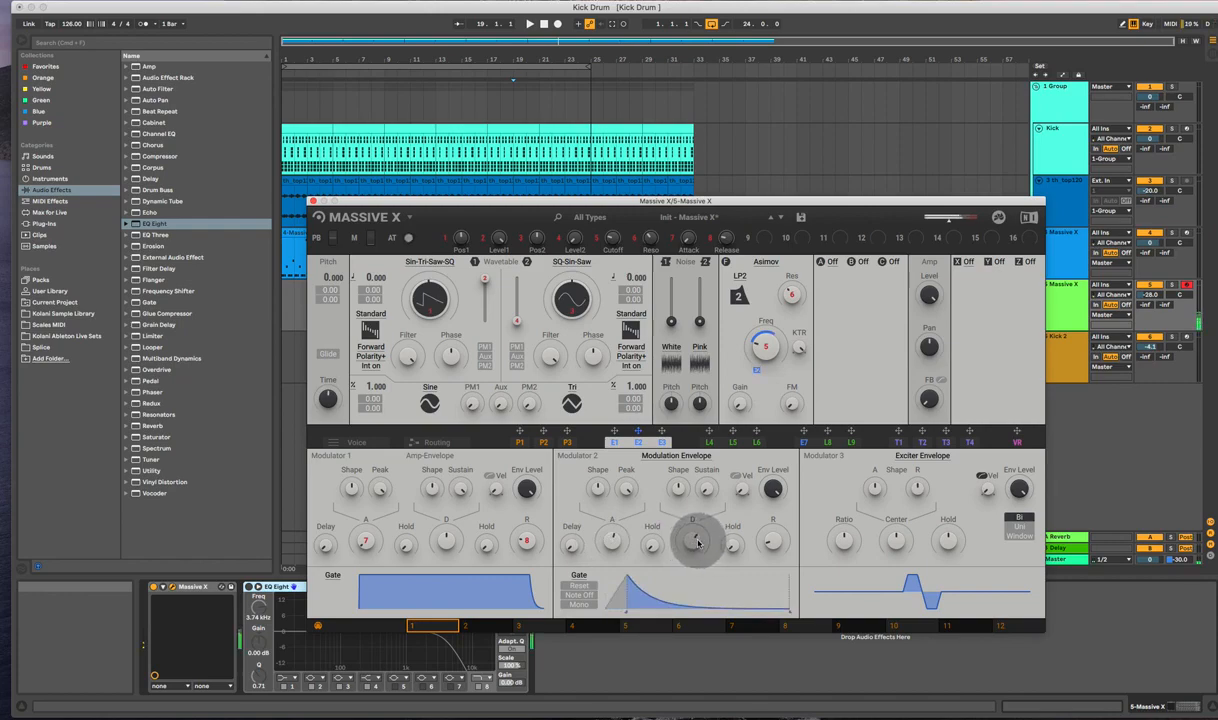
left_click_drag(618, 544, 616, 527)
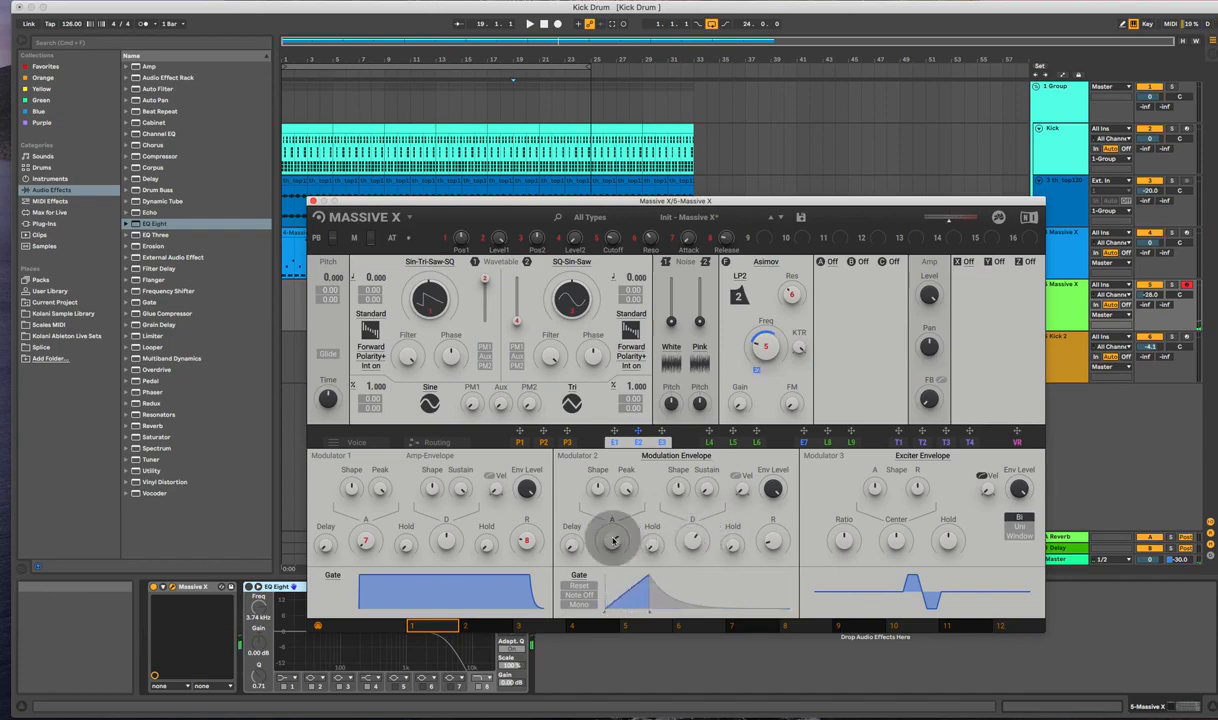
left_click_drag(692, 540, 692, 536)
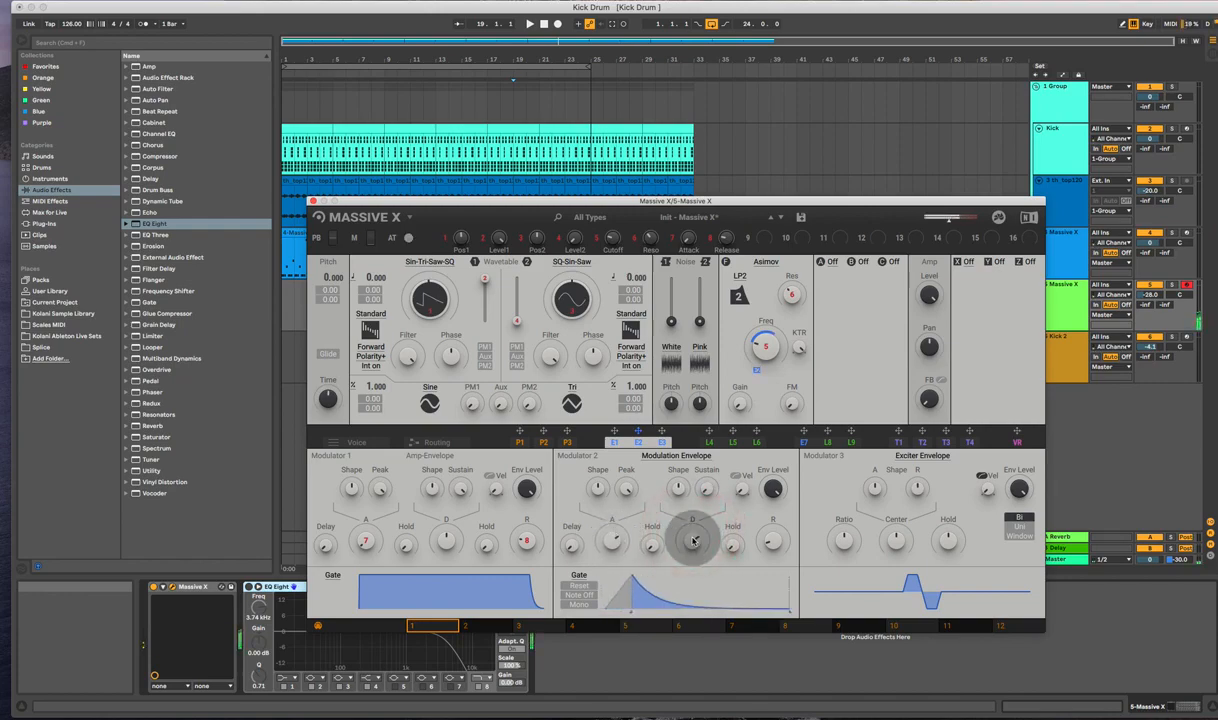
left_click_drag(705, 491, 705, 470)
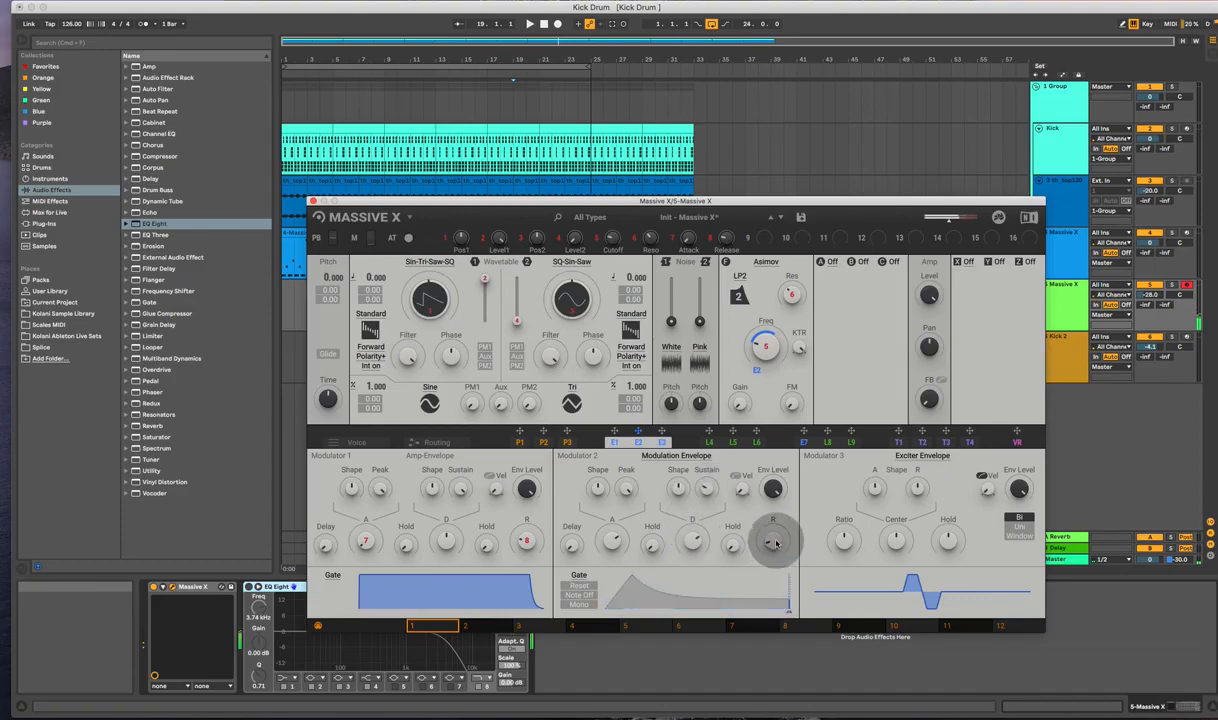
left_click_drag(773, 541, 773, 508)
left_click_drag(526, 541, 508, 507)
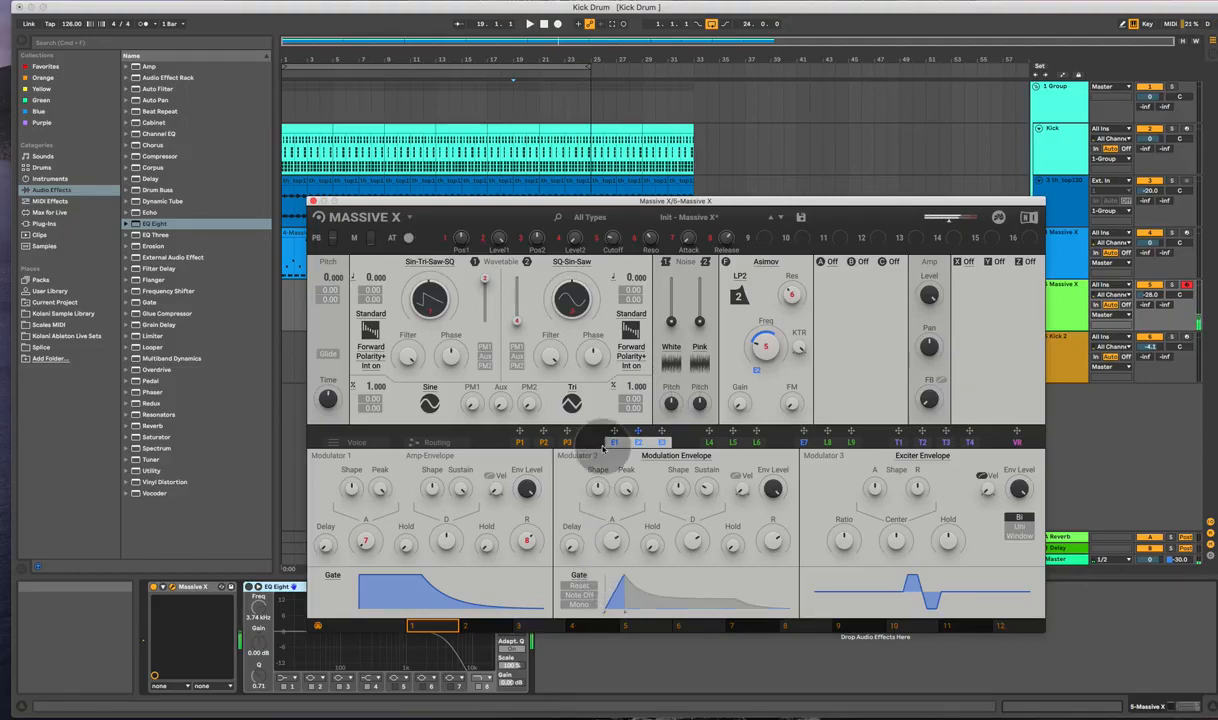
Step: Assign performer P1 to the global pitch with an amount of 12.00, and shorten its pattern to end at marker 3
left_click(519, 441)
left_click_drag(410, 327, 337, 291)
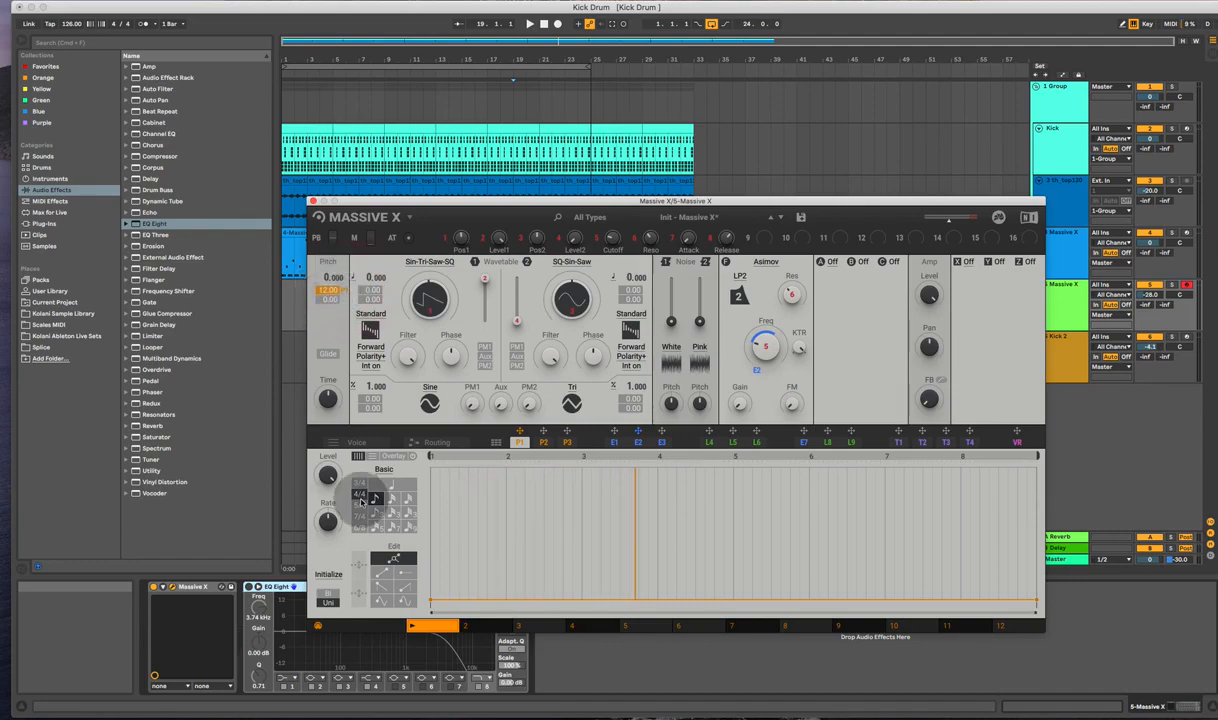
left_click(374, 457)
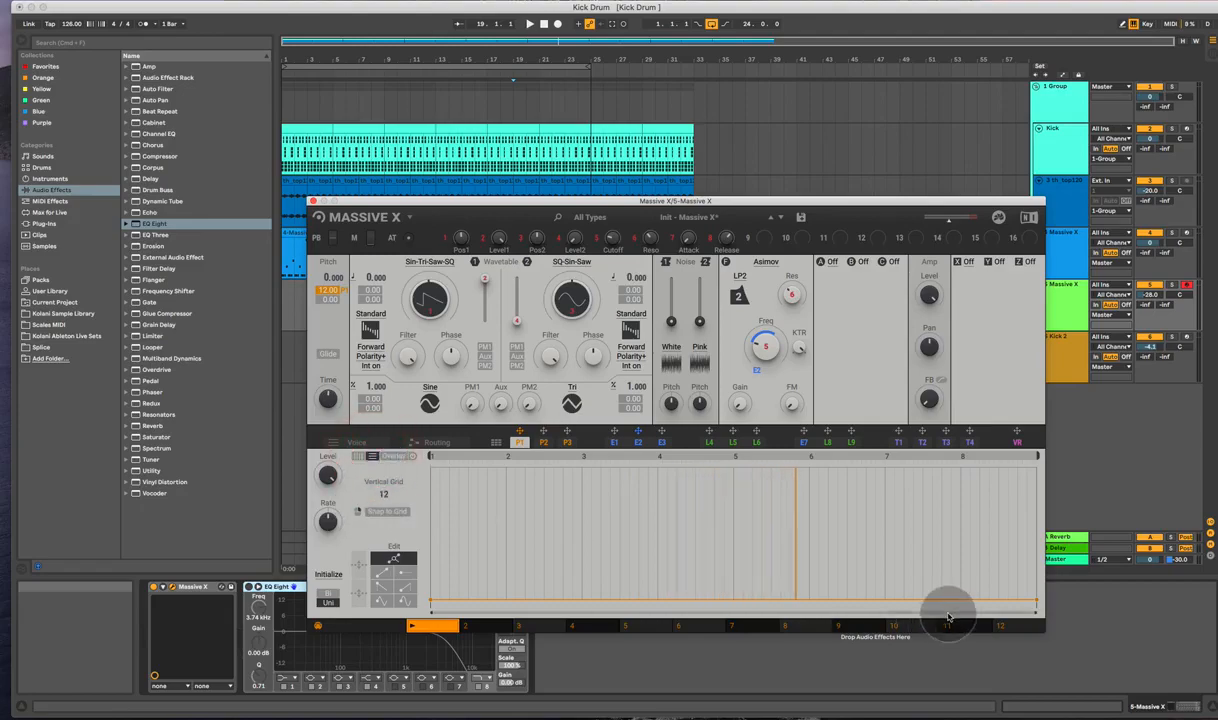
left_click_drag(1039, 457, 584, 457)
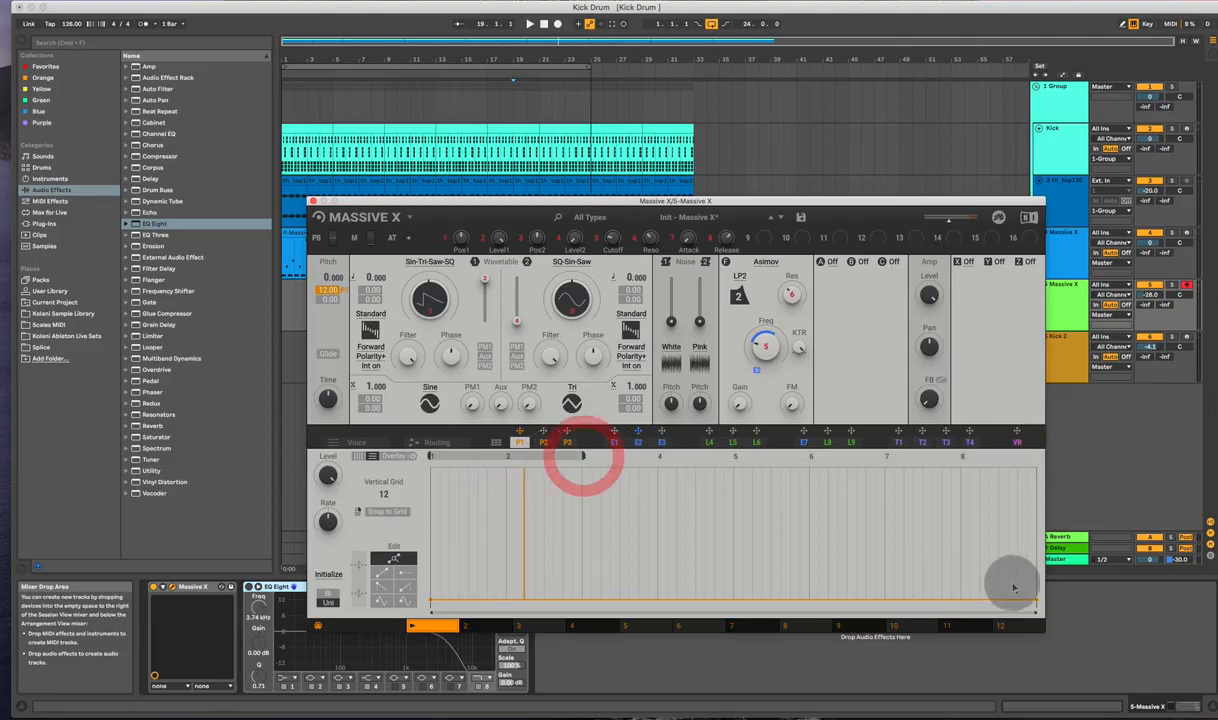
left_click_drag(1035, 613, 593, 612)
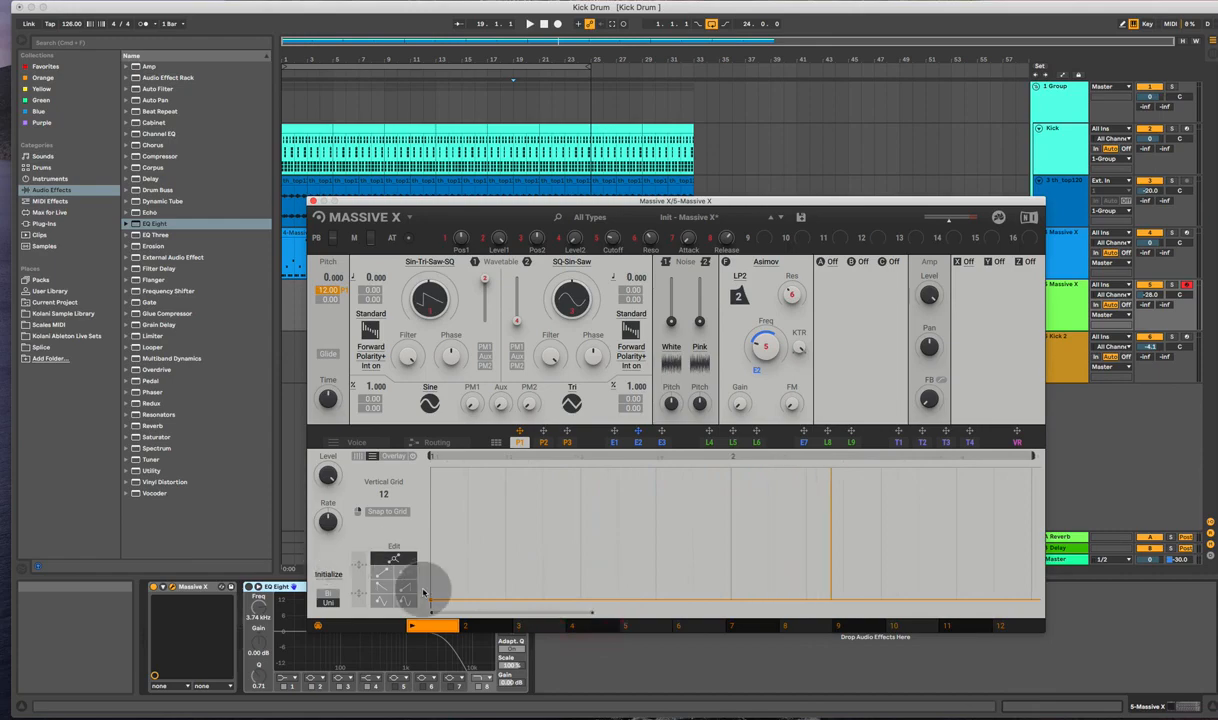
Step: Draw flat rising steps at about 5, 7 and 12 in the second to fourth grid columns of the P1 pattern
left_click(407, 573)
left_click(449, 608)
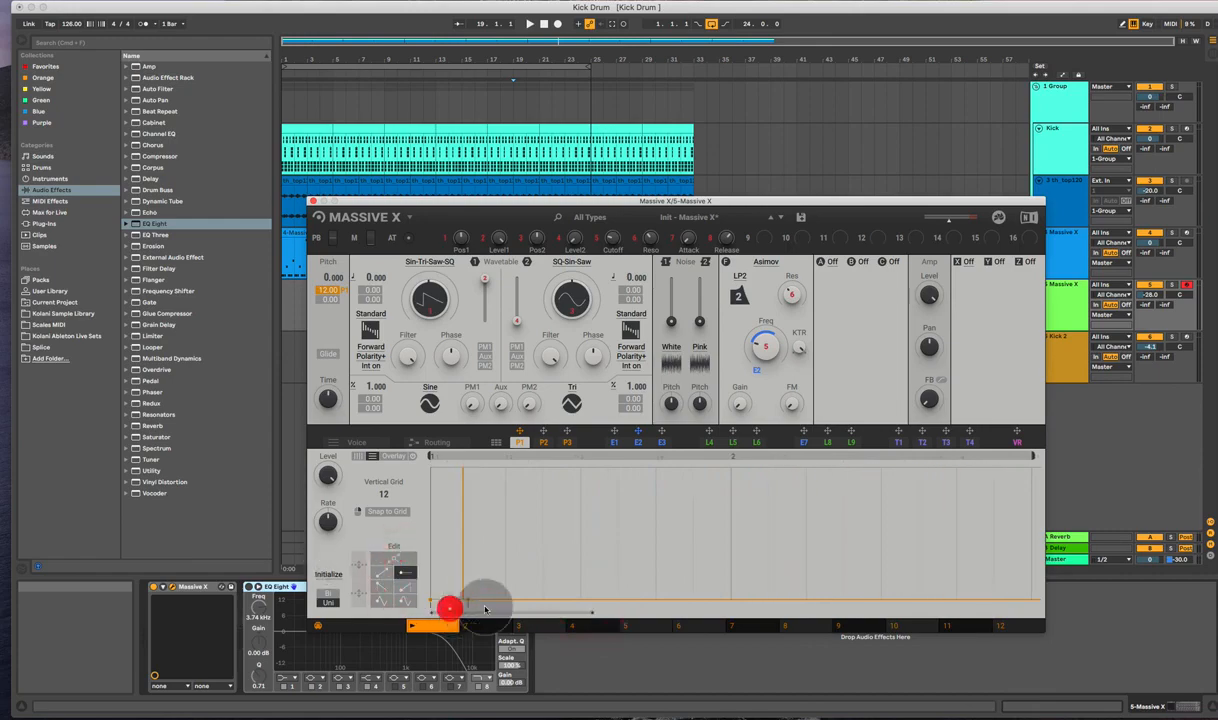
left_click(486, 546)
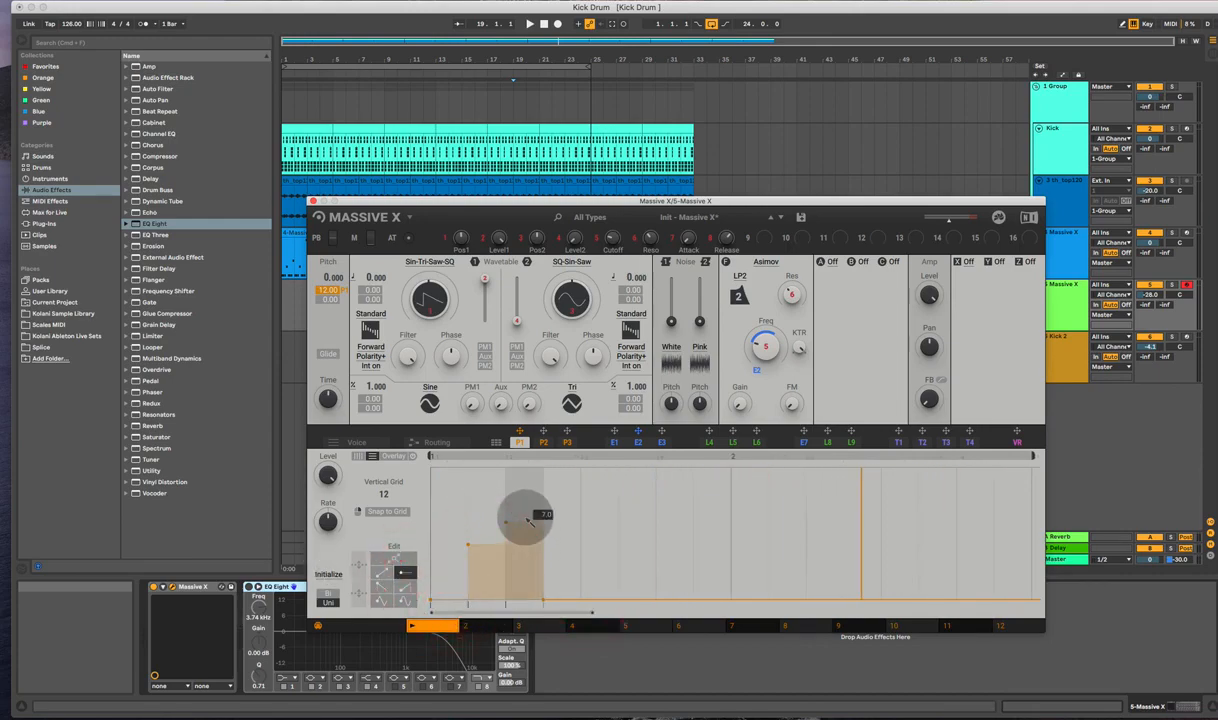
left_click(518, 518)
left_click(562, 467)
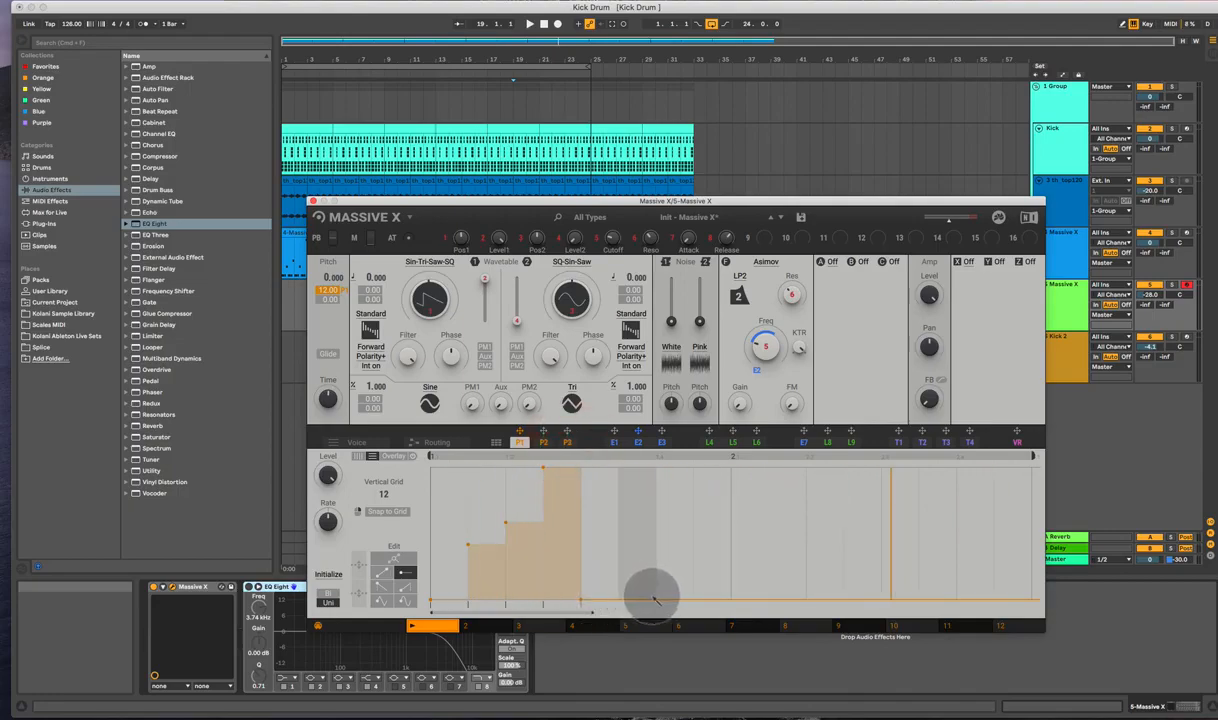
Step: Add flat steps at about 5, 3 and 7 in the sixth to eighth grid columns of the P1 pattern
left_click(645, 541)
left_click(651, 542)
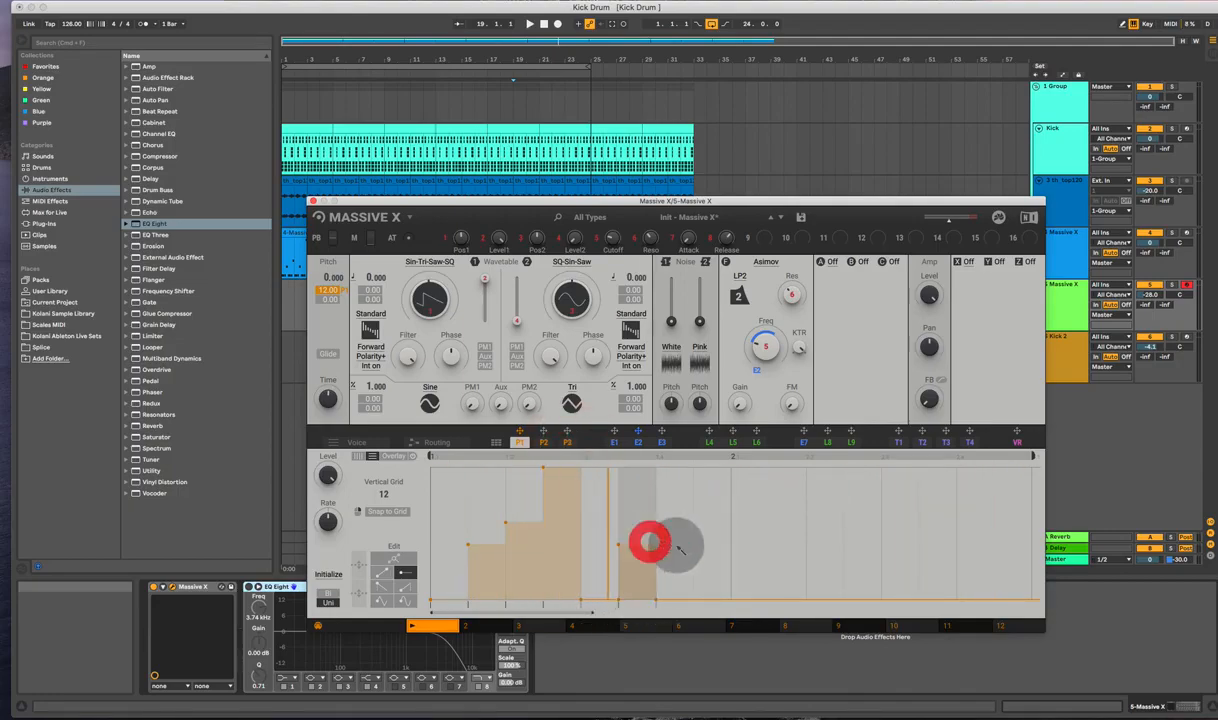
left_click(683, 564)
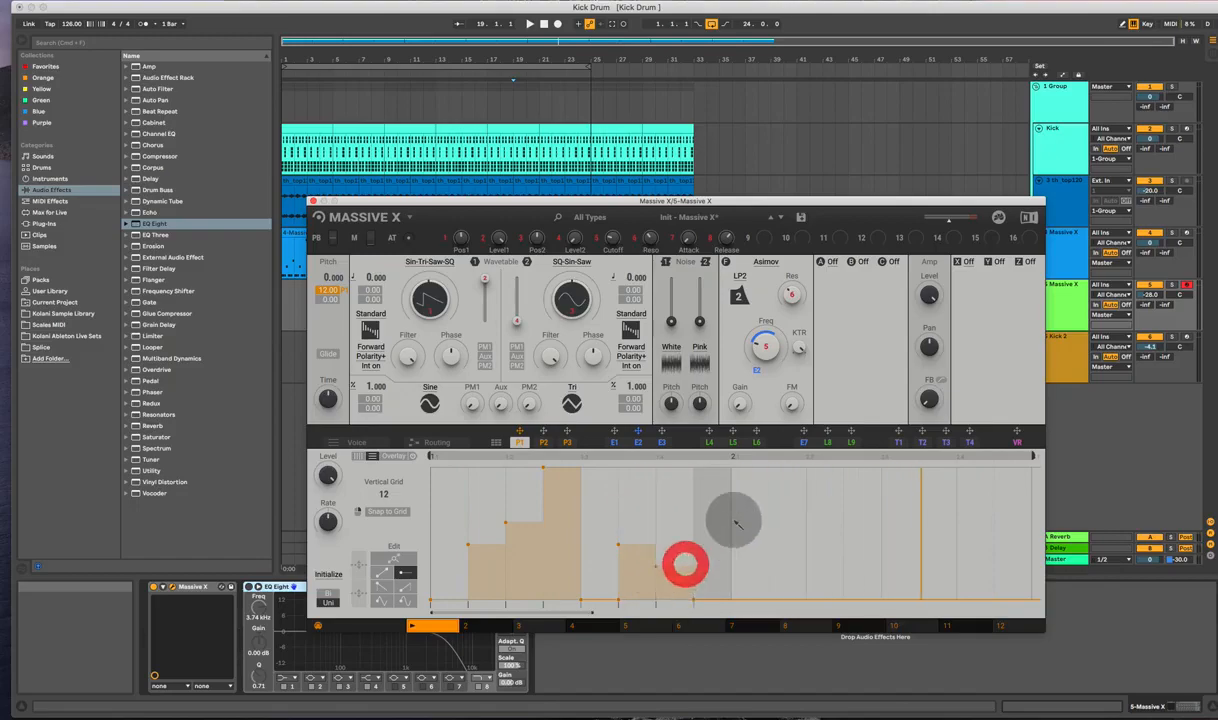
left_click(712, 525)
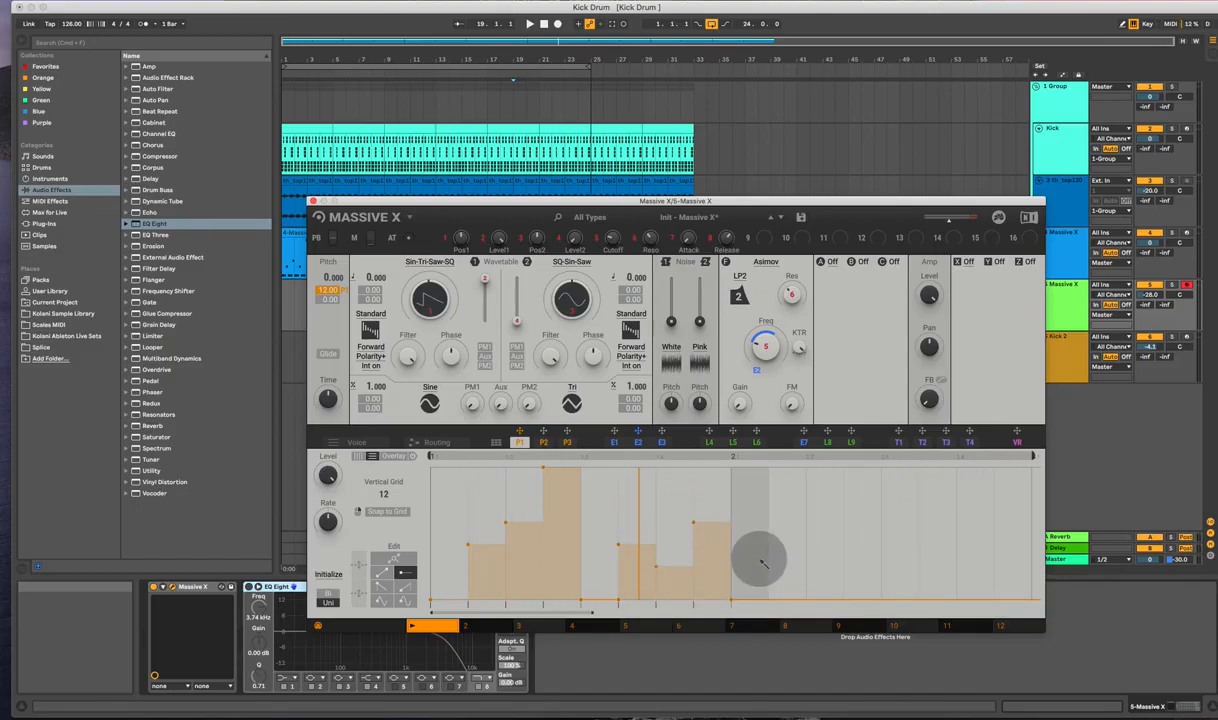
Step: Set the P1 performer's launch mode to the alternative to Remote, and return to the synth controls
left_click(492, 444)
left_click(492, 444)
left_click(390, 321)
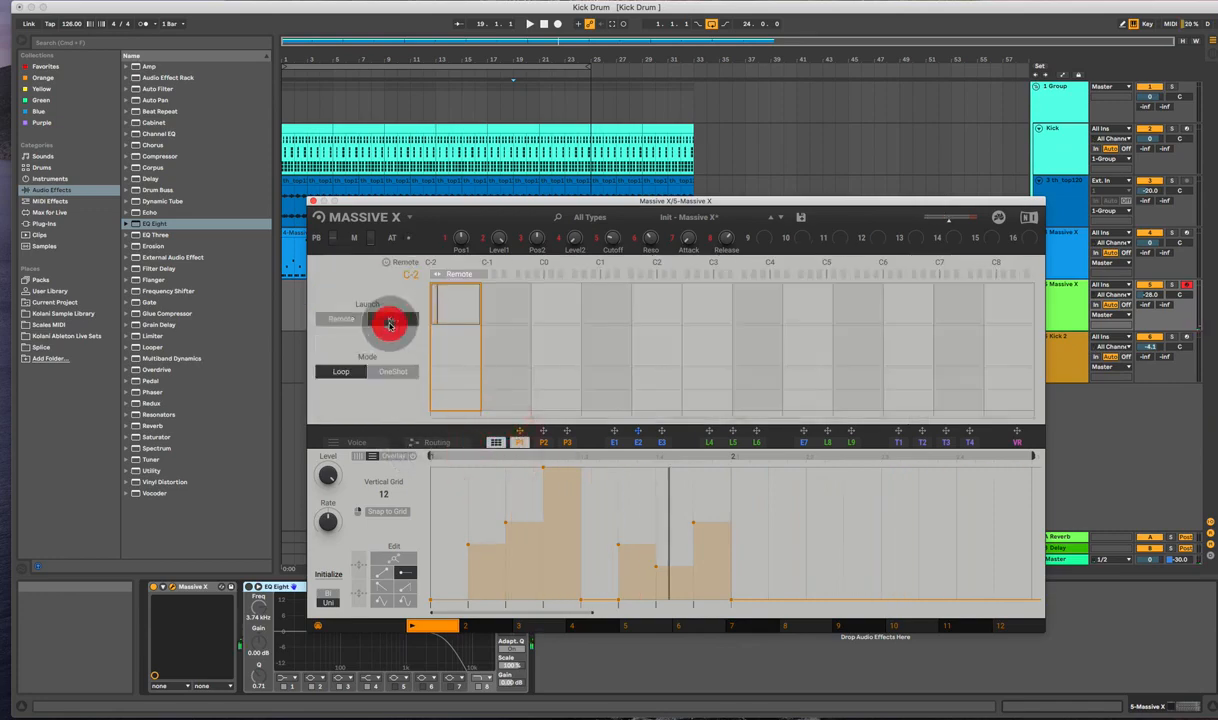
left_click(494, 442)
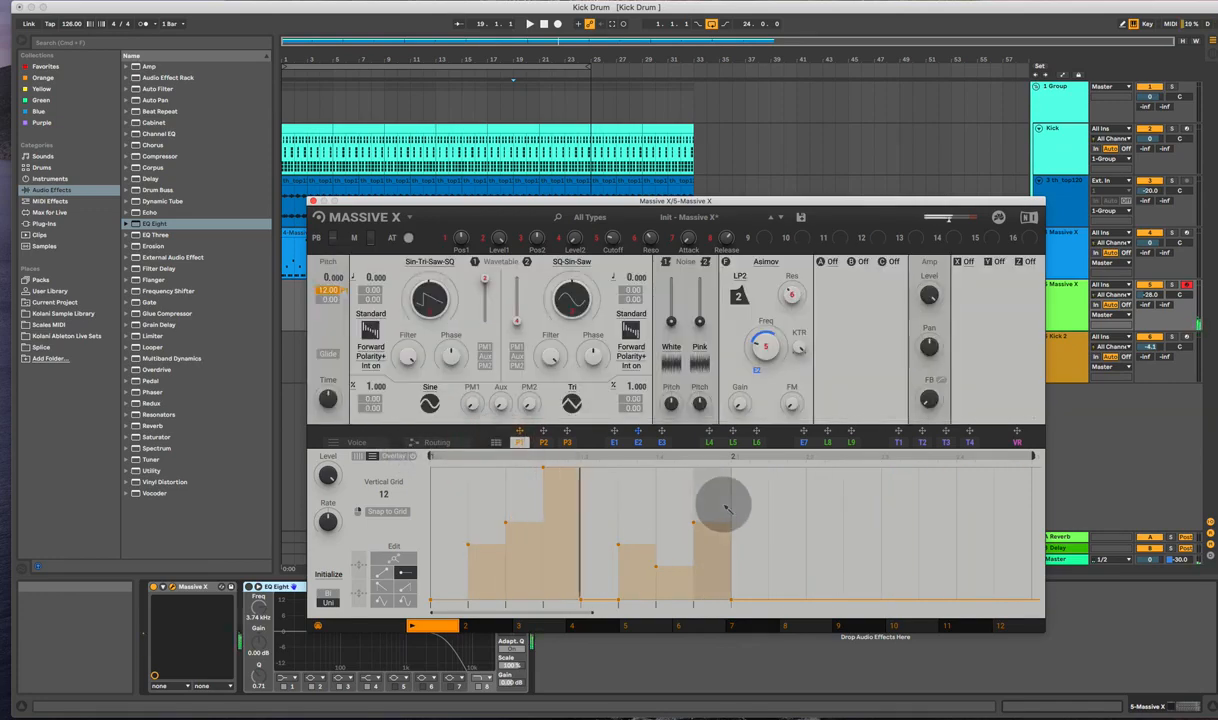
Step: Draw flat P1 pattern steps at about 5, 7 and 12 in columns ten to twelve, and 5, 3 and 7 in columns fourteen to sixteen
left_click(796, 543)
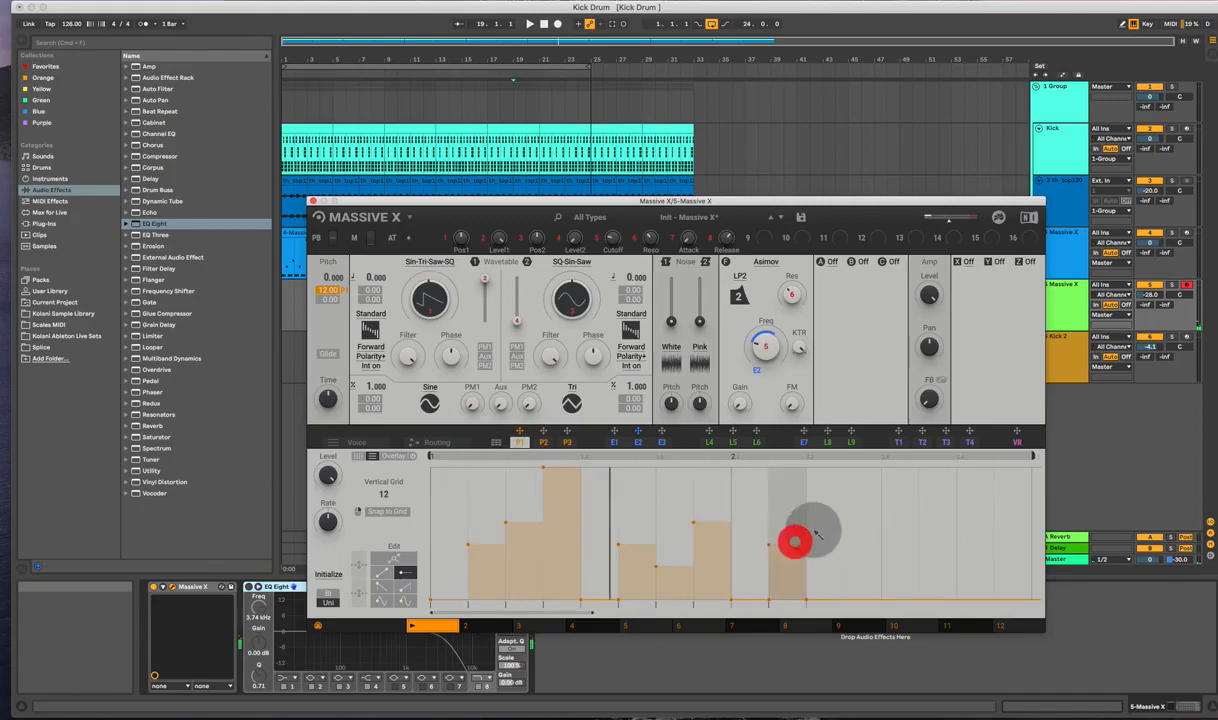
left_click(833, 525)
left_click(873, 458)
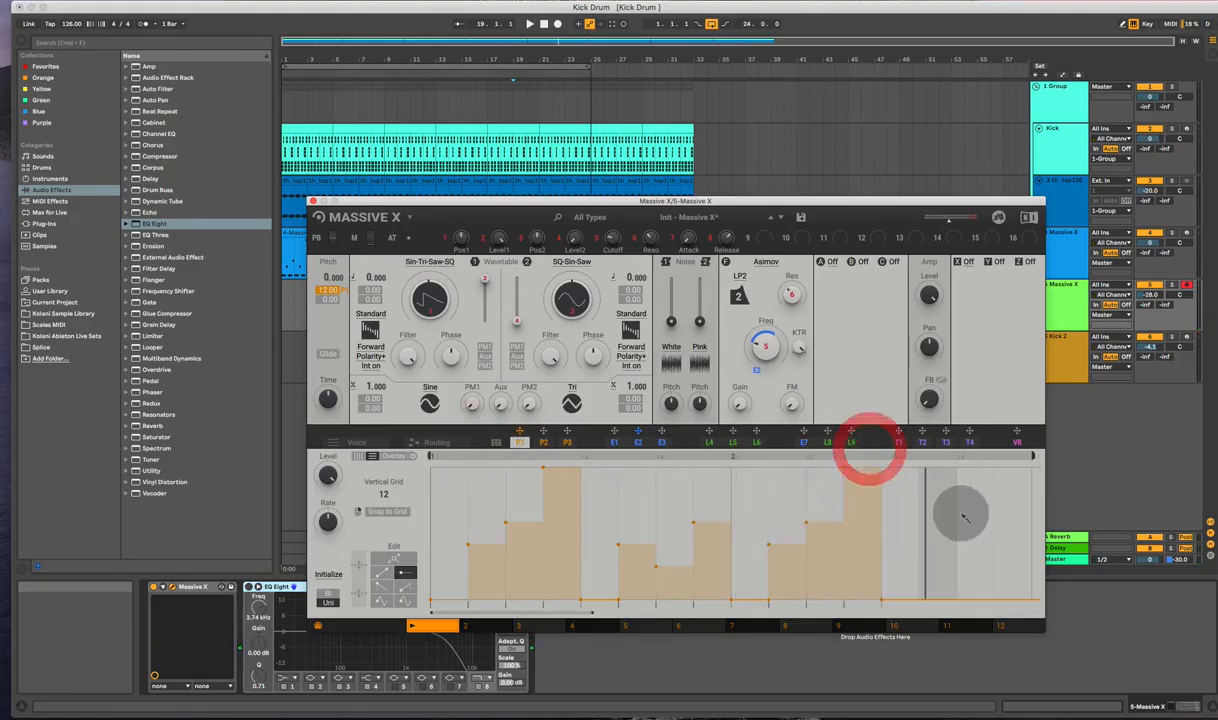
left_click(940, 548)
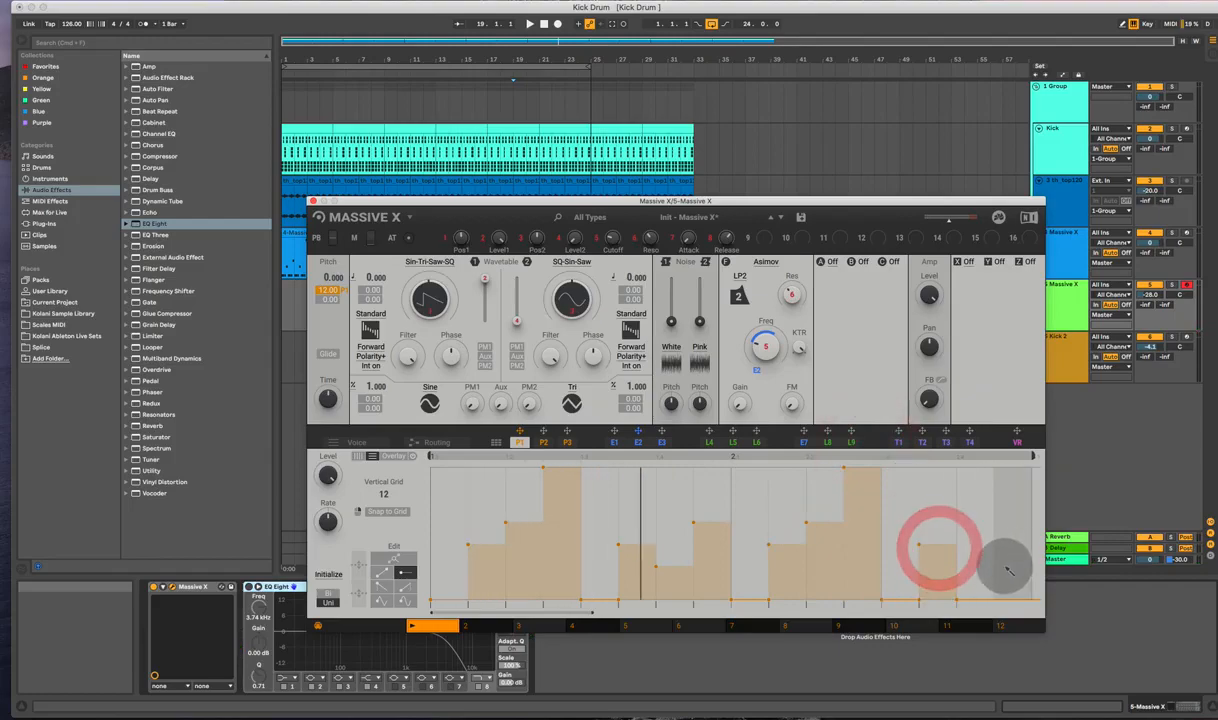
left_click(980, 565)
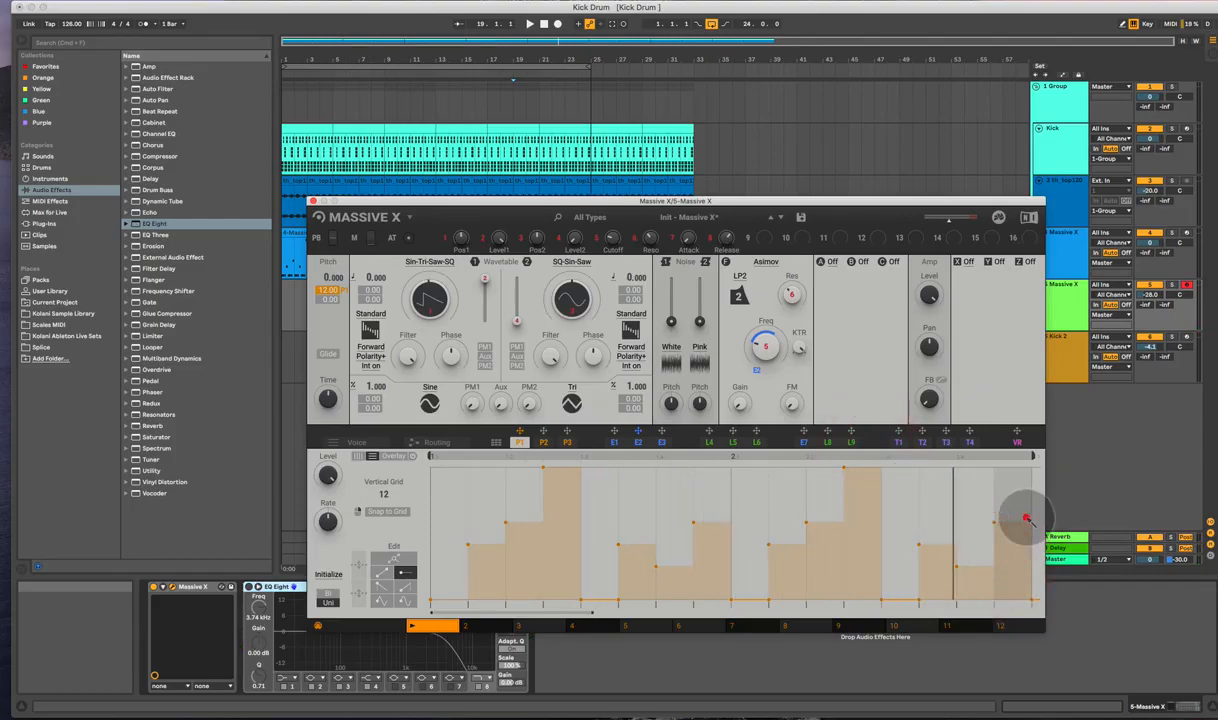
left_click(1027, 519)
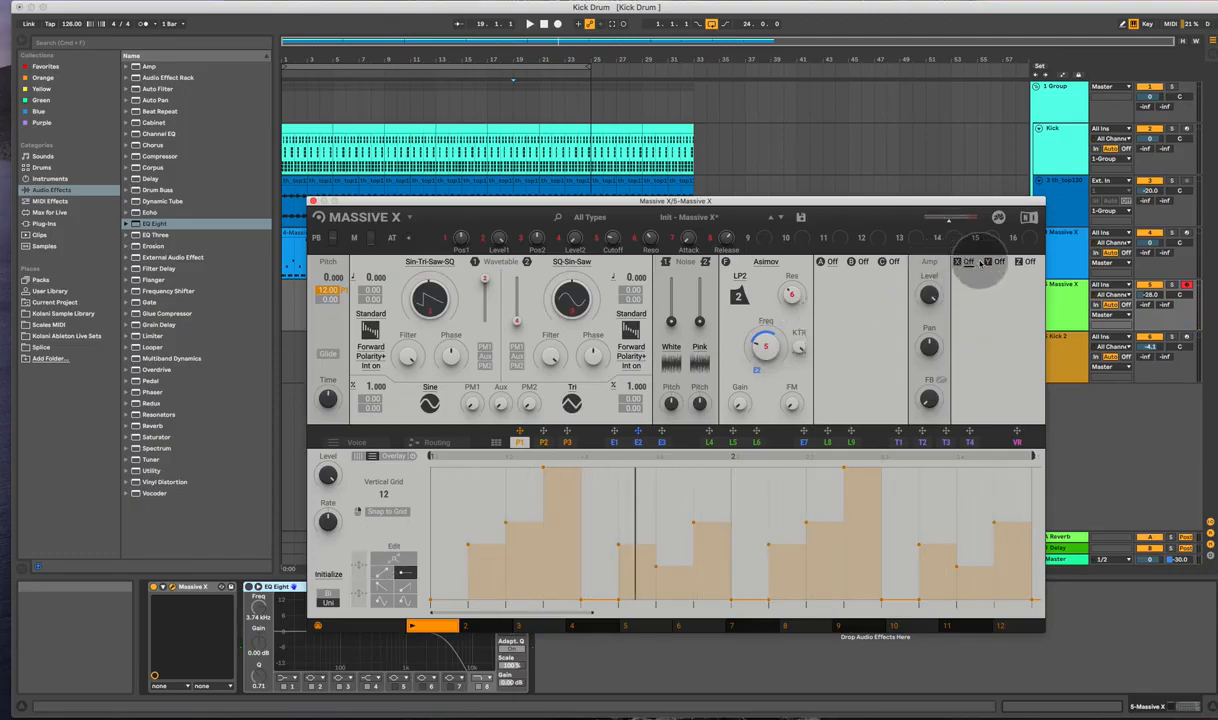
Step: Show the signal routing and load a Reverb into effect slot Z
left_click(436, 442)
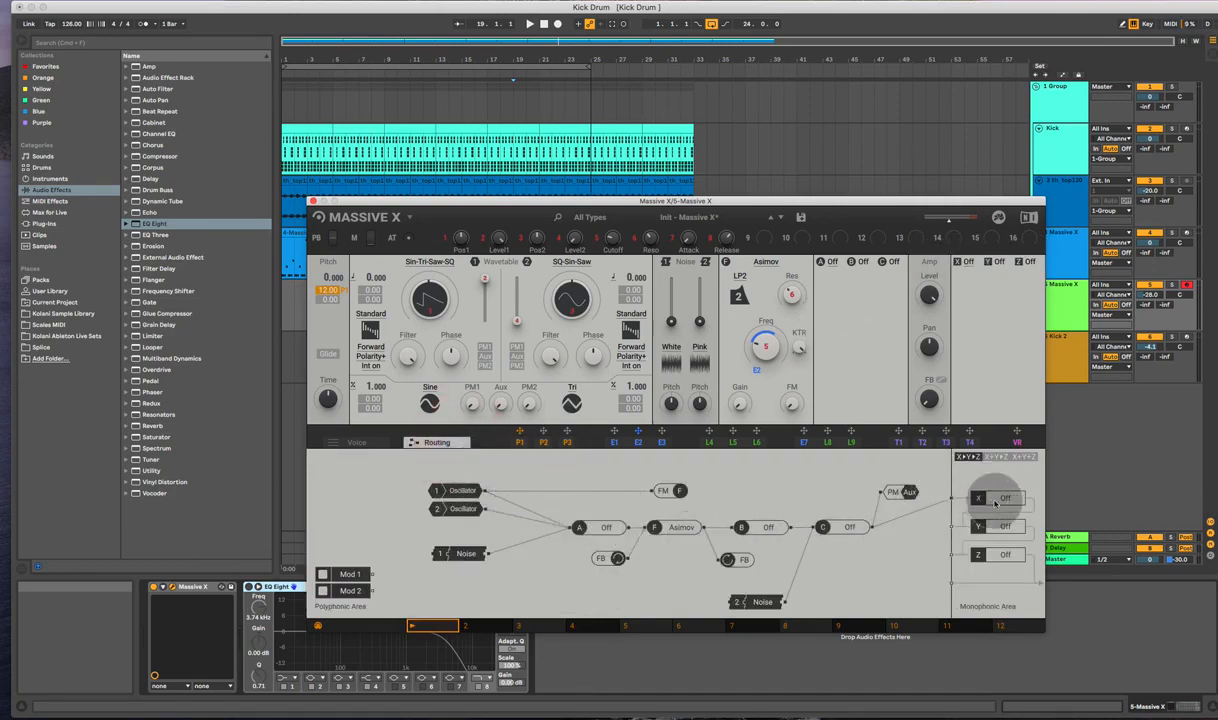
left_click(975, 262)
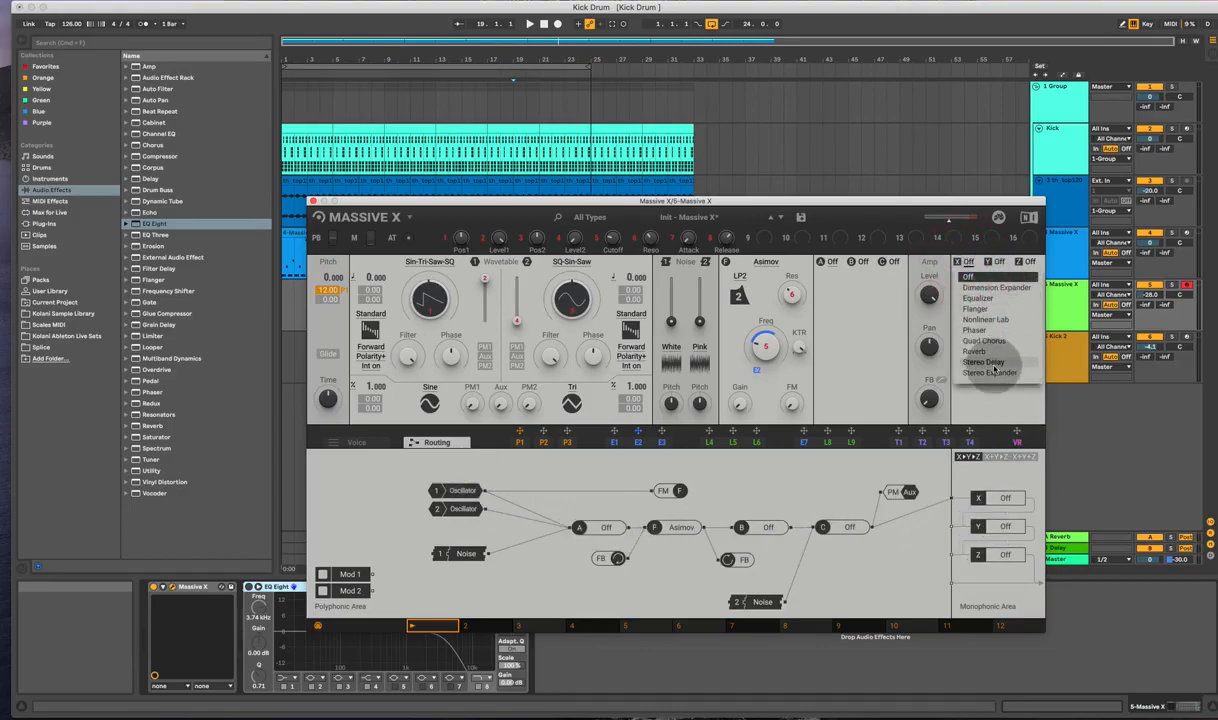
left_click(993, 407)
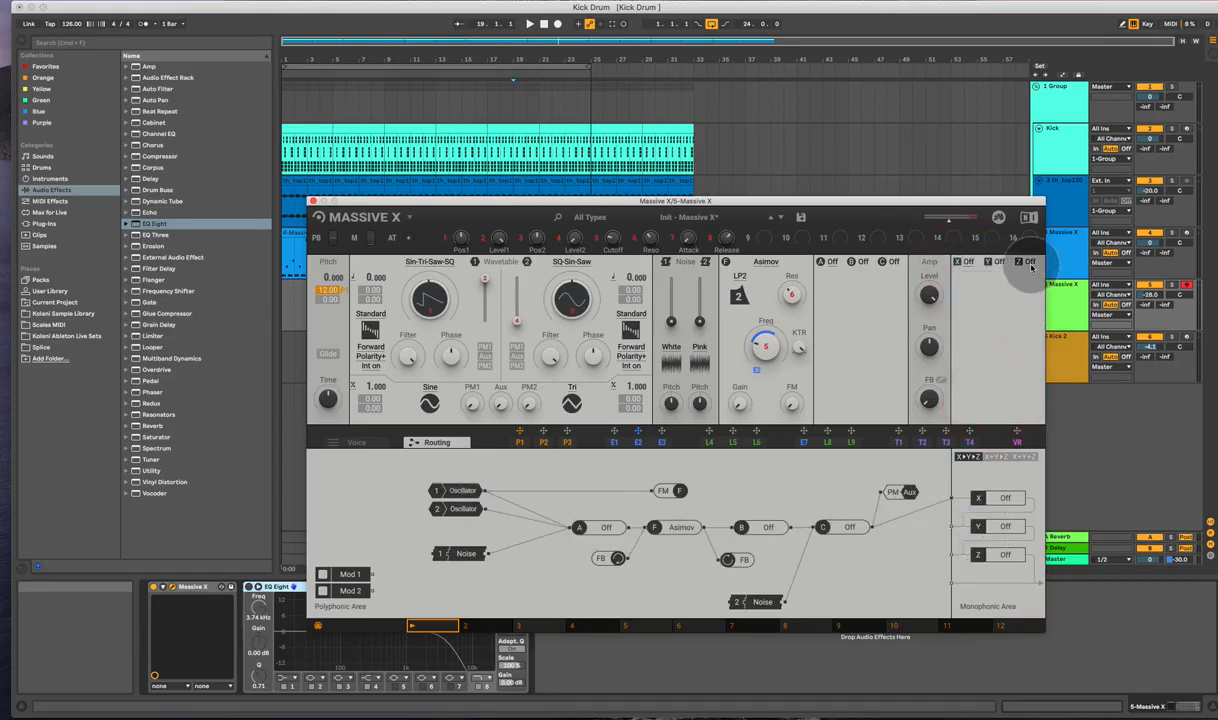
left_click(1032, 262)
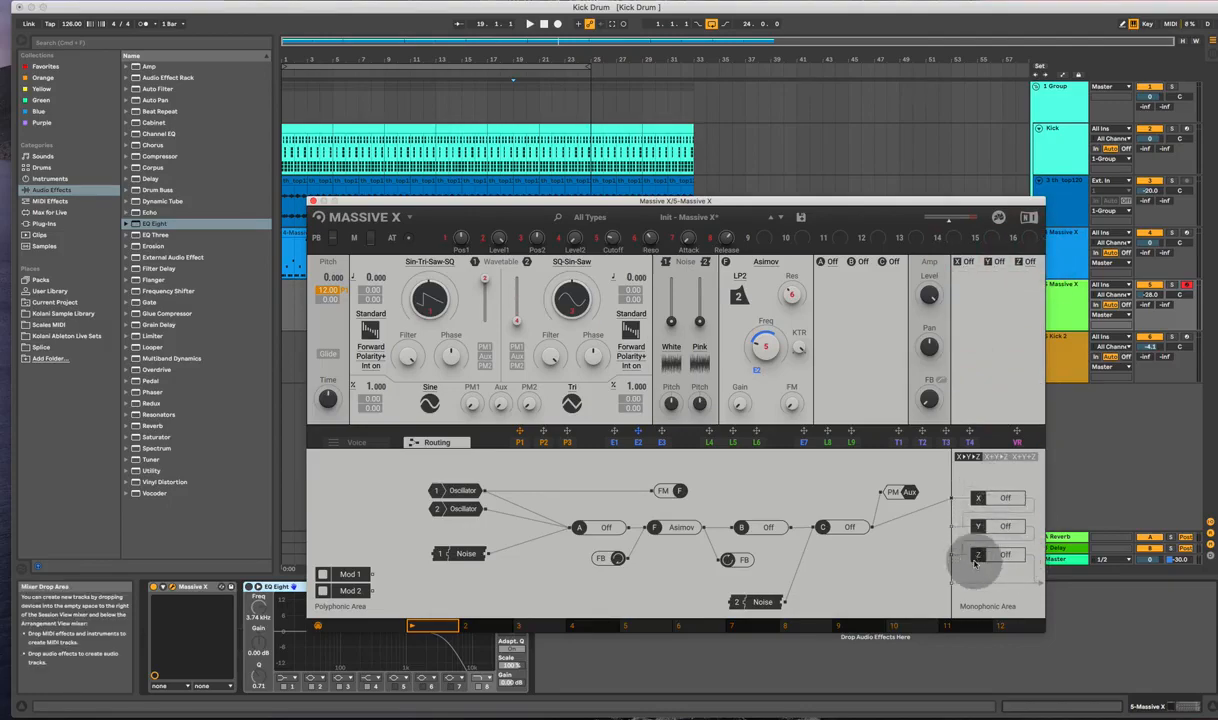
left_click(1028, 263)
left_click(985, 348)
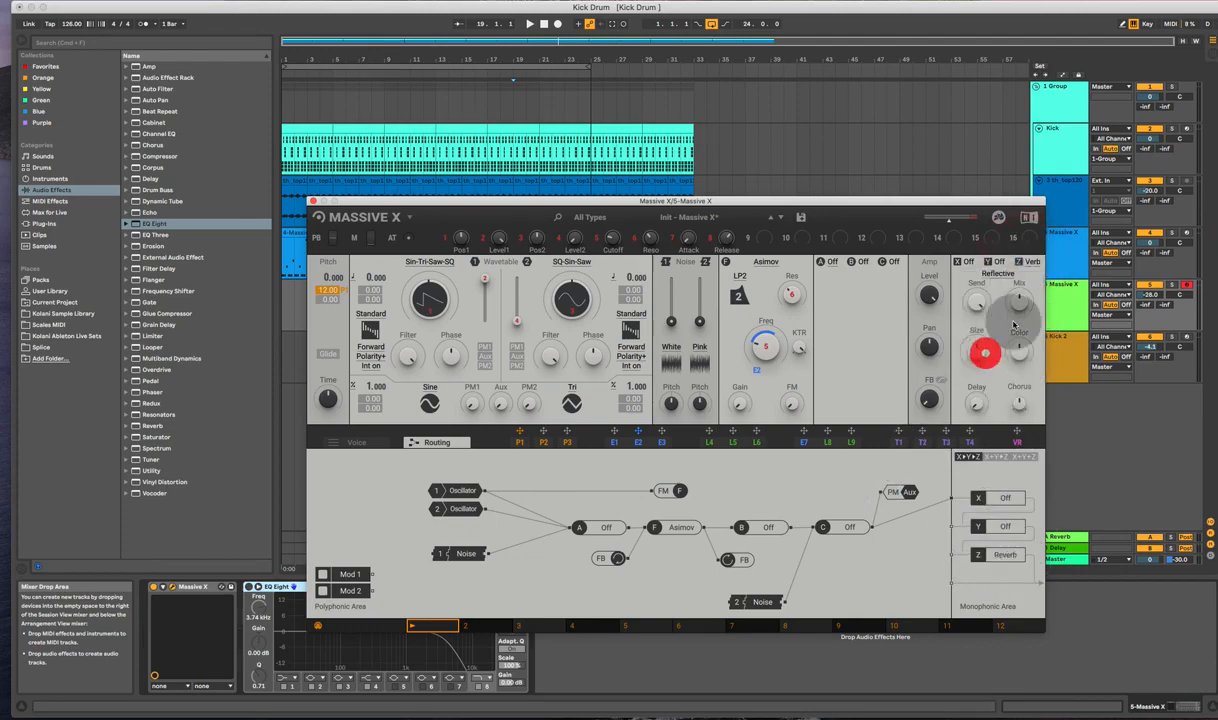
Step: Change the reverb type to Woosh, reduce its Size and adjust its Color
left_click(1000, 274)
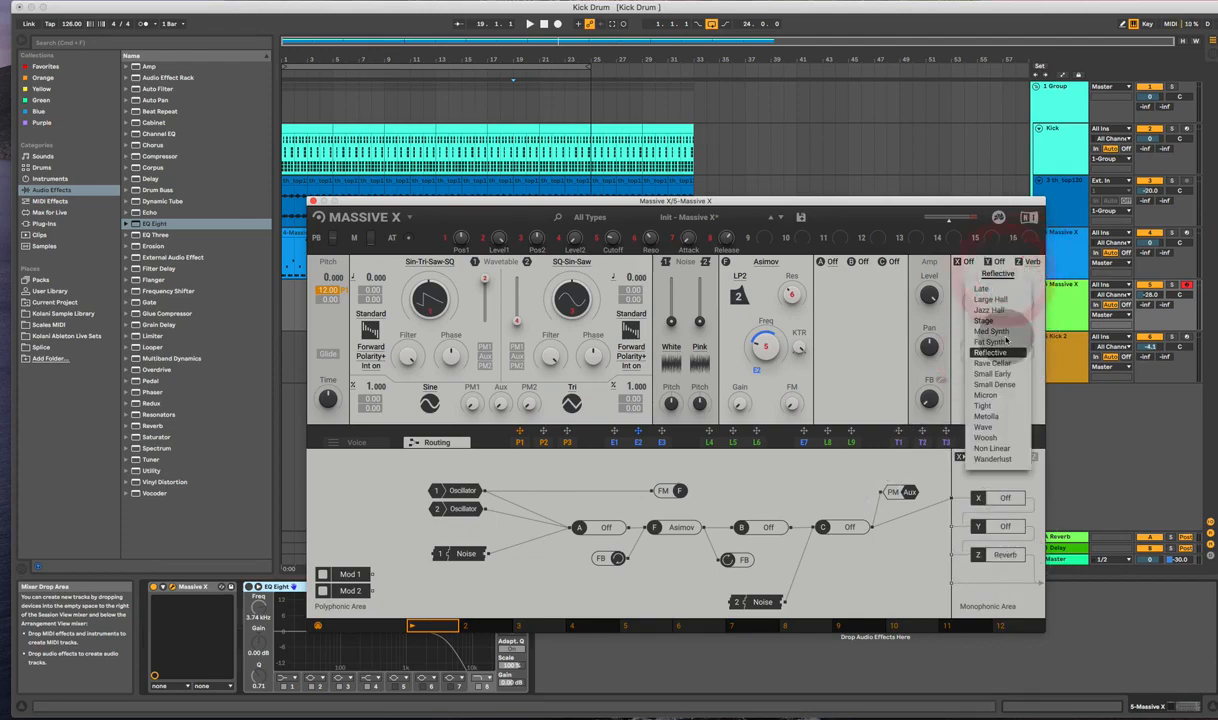
left_click(991, 438)
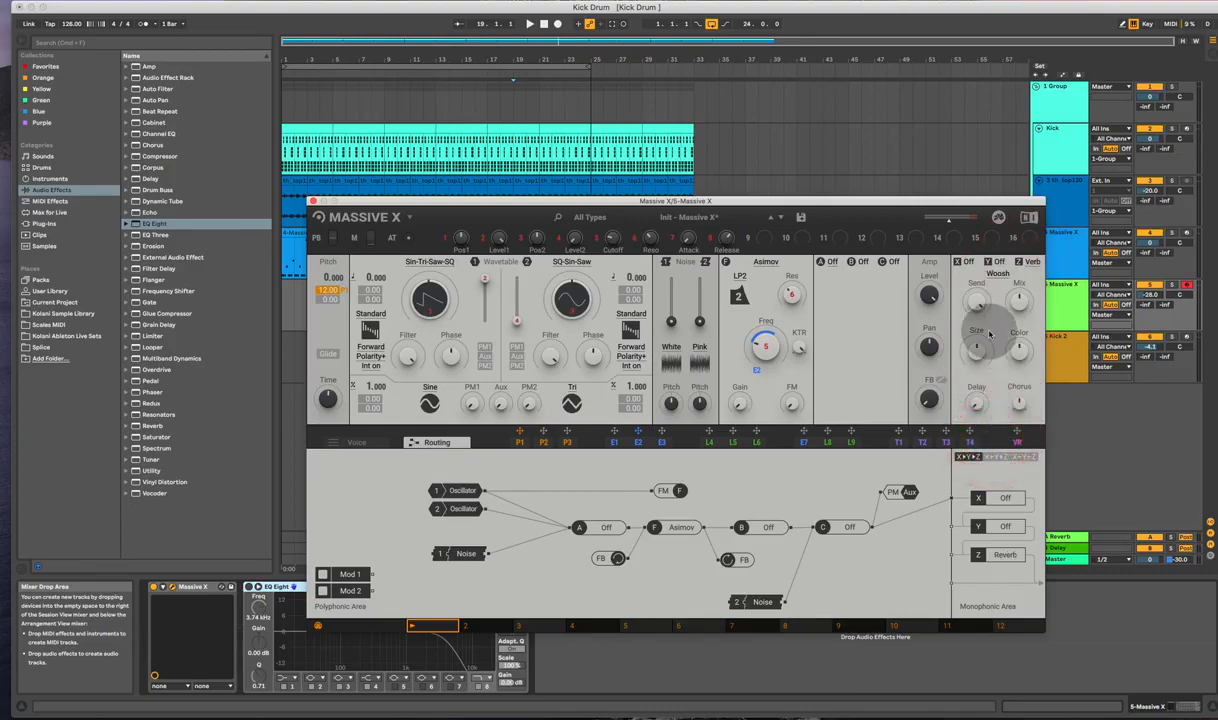
left_click_drag(977, 354, 977, 364)
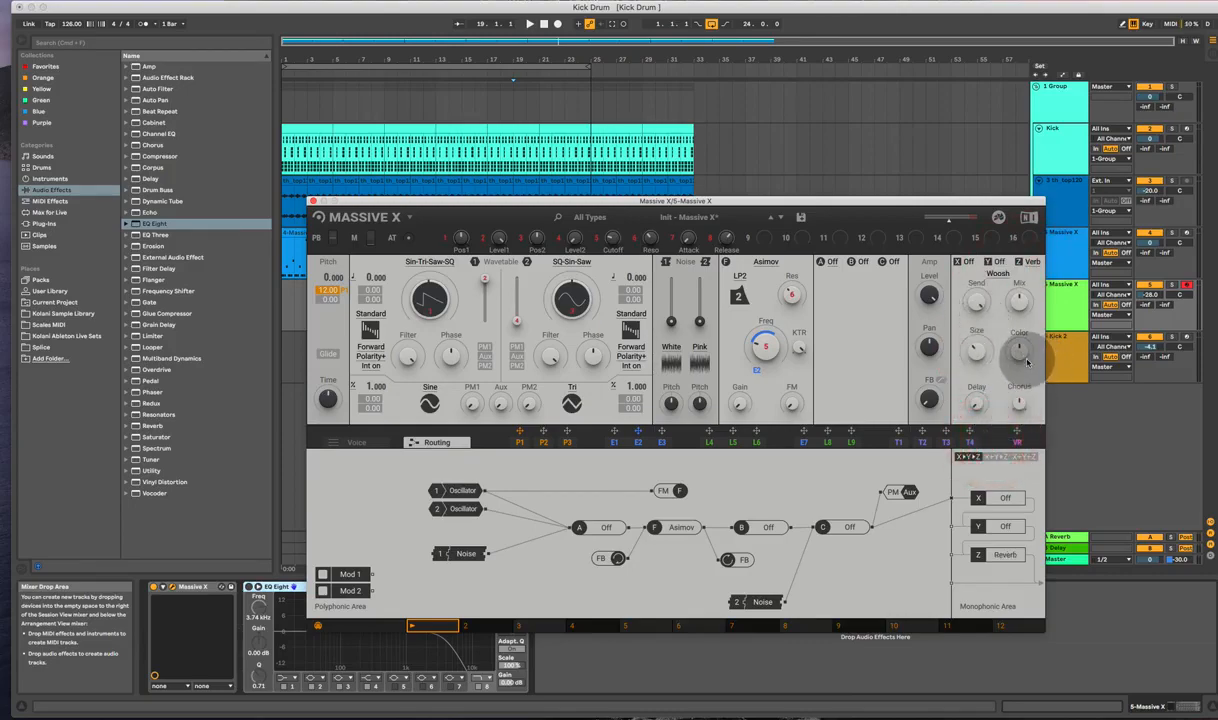
left_click_drag(1021, 355, 1021, 361)
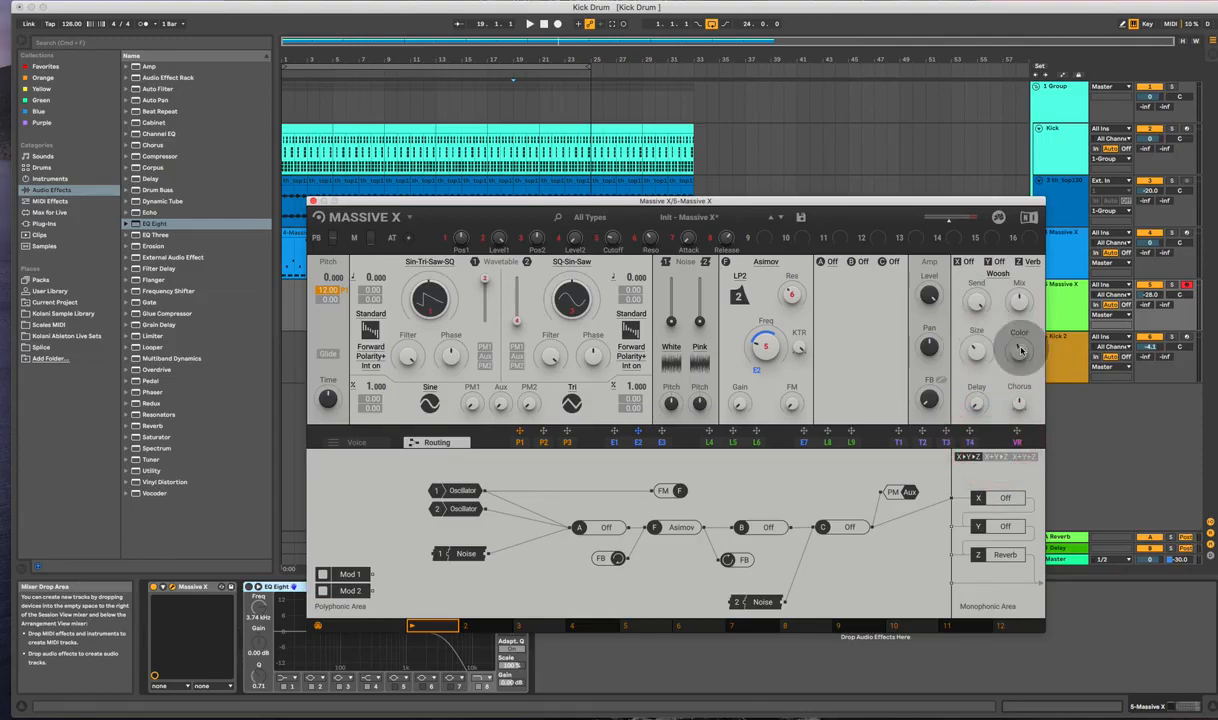
left_click_drag(1020, 355, 1020, 379)
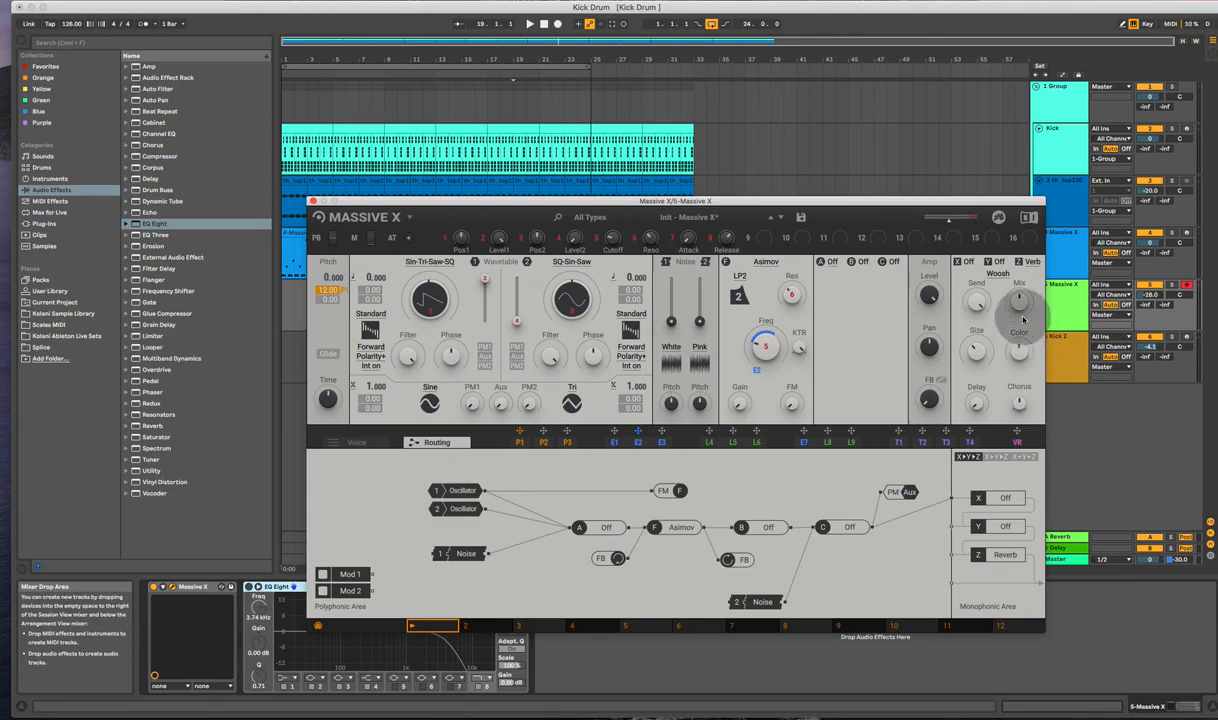
Step: Balance the Woosh reverb's Mix against its Send, raising the Send amount
mouse_move(1019, 301)
left_mouse_down()
mouse_move(1019, 271)
mouse_move(1017, 287)
left_mouse_up()
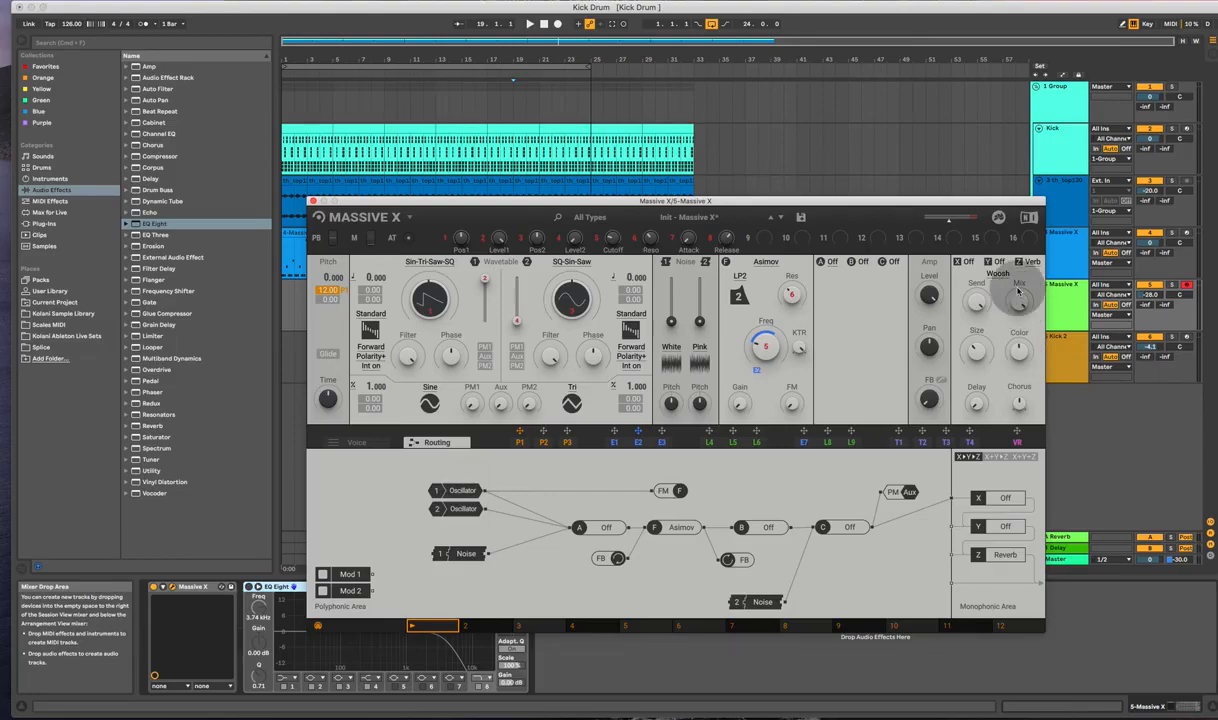
double_click(1015, 311)
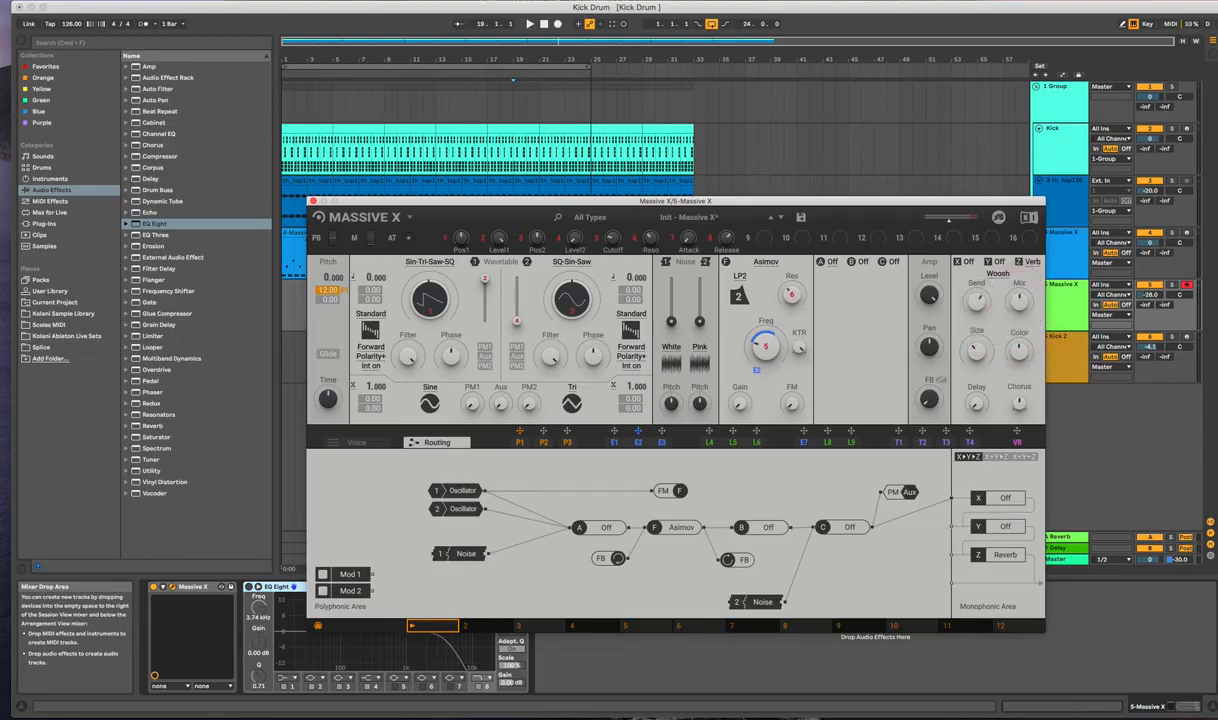
left_click(977, 304)
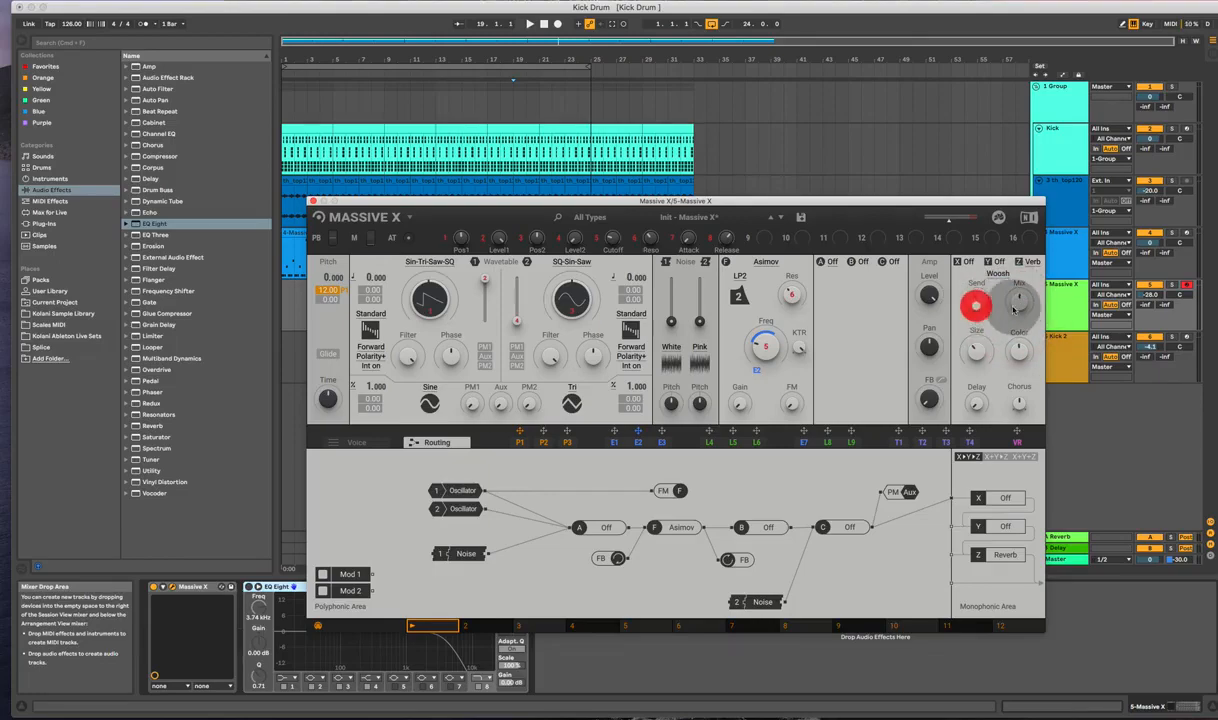
left_click(1017, 307)
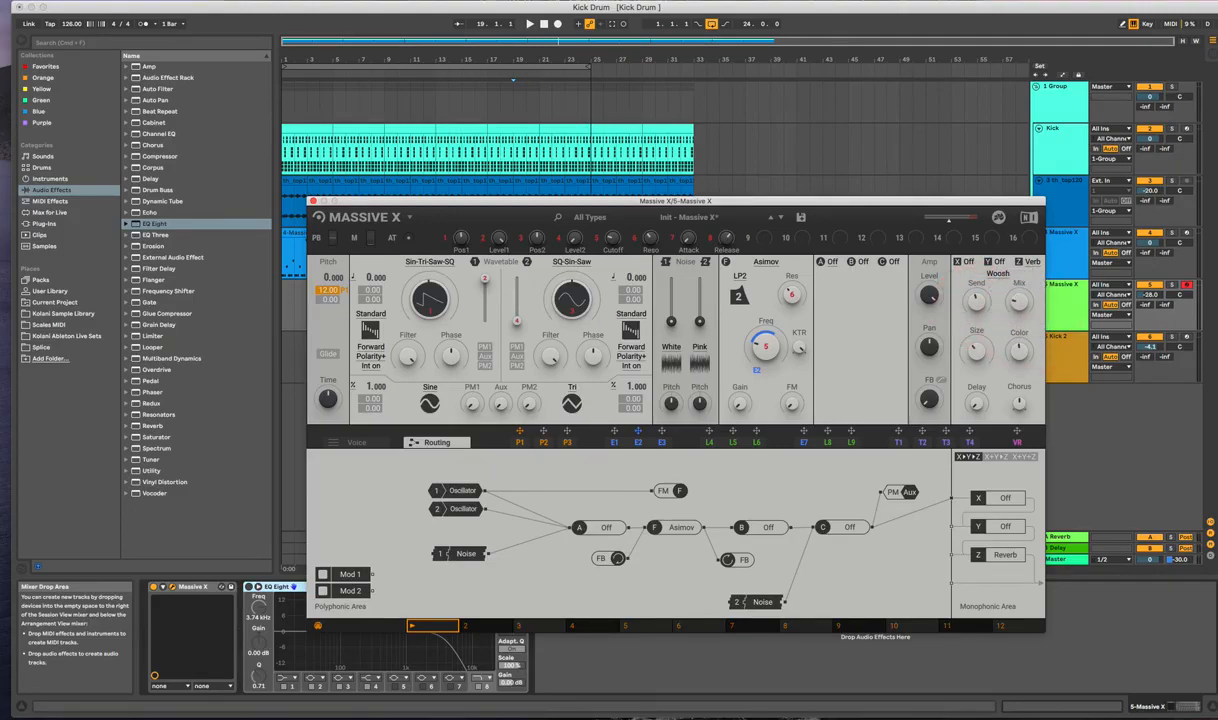
left_click(1017, 304)
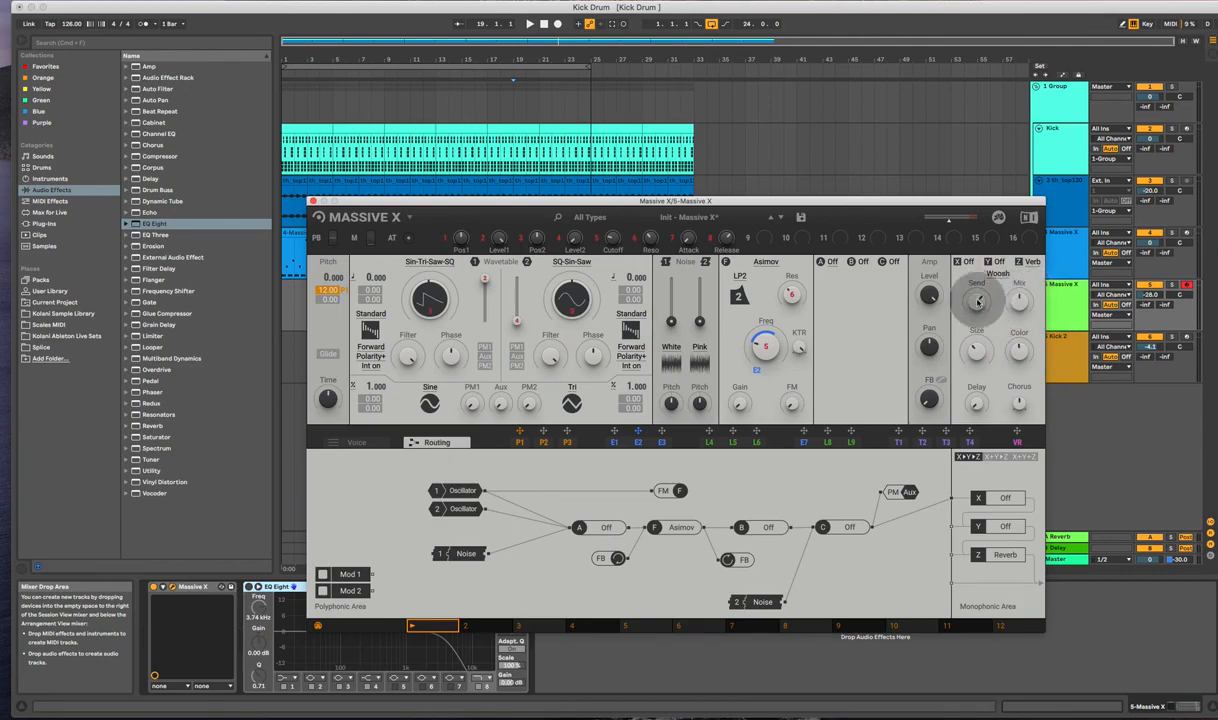
left_click(978, 299)
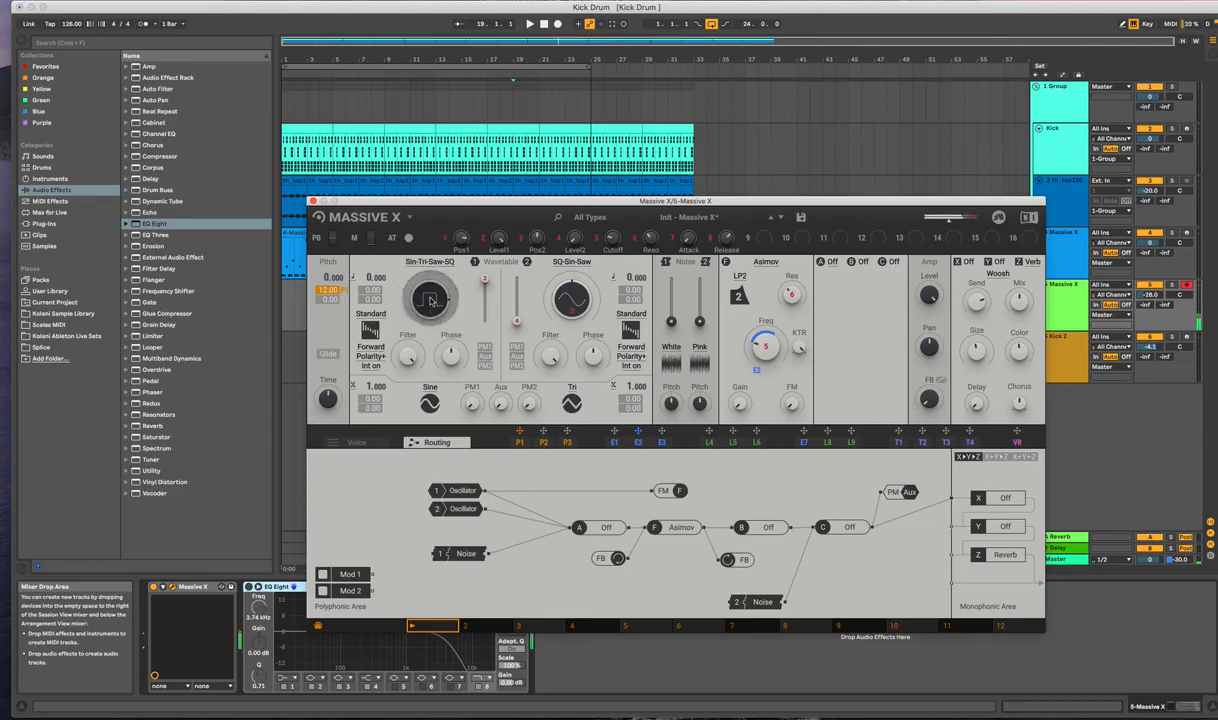
Step: Shift oscillator 1's wavetable position to a sine shape and apply PM1 phase modulation with a modulator ratio of 1/2.000
left_click_drag(431, 300, 431, 312)
left_click_drag(423, 278, 421, 297)
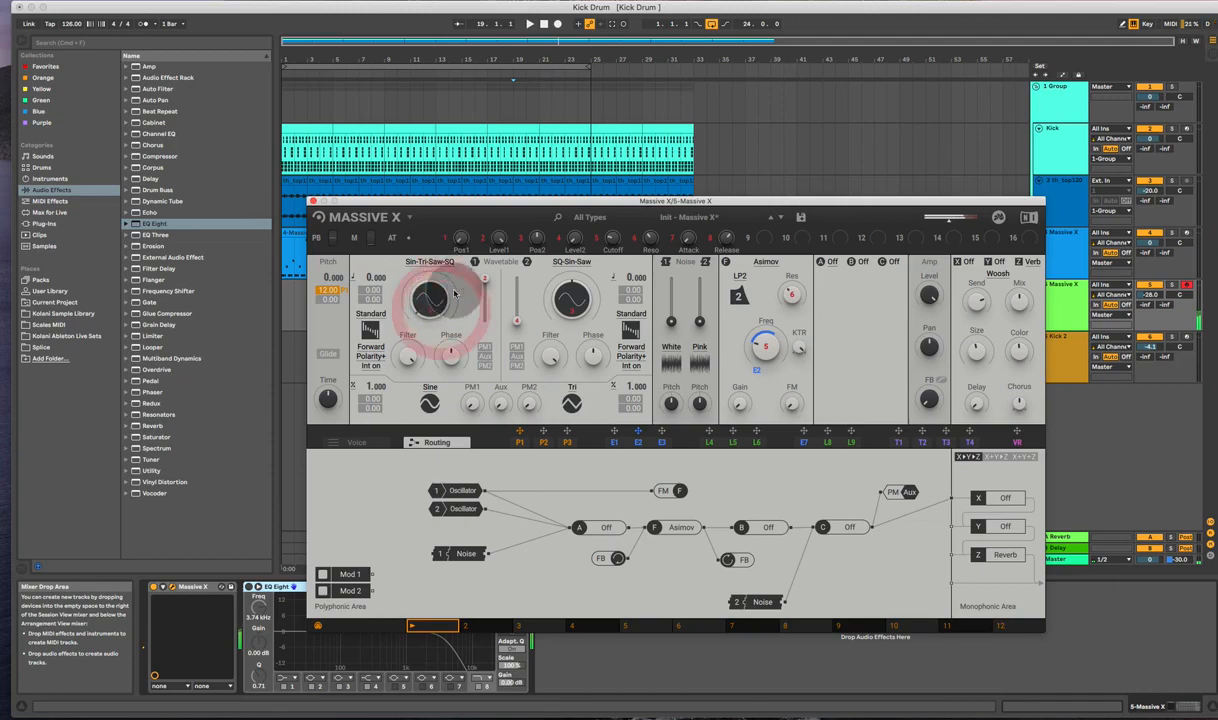
left_click(479, 349)
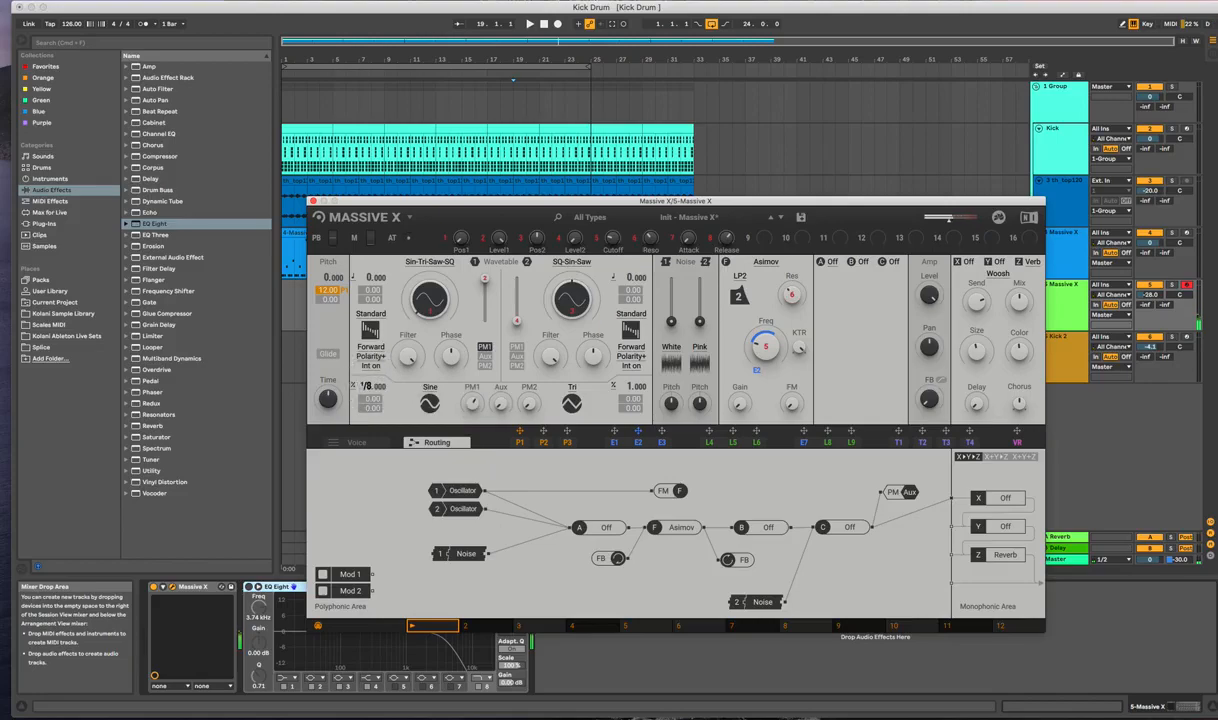
left_click(366, 387)
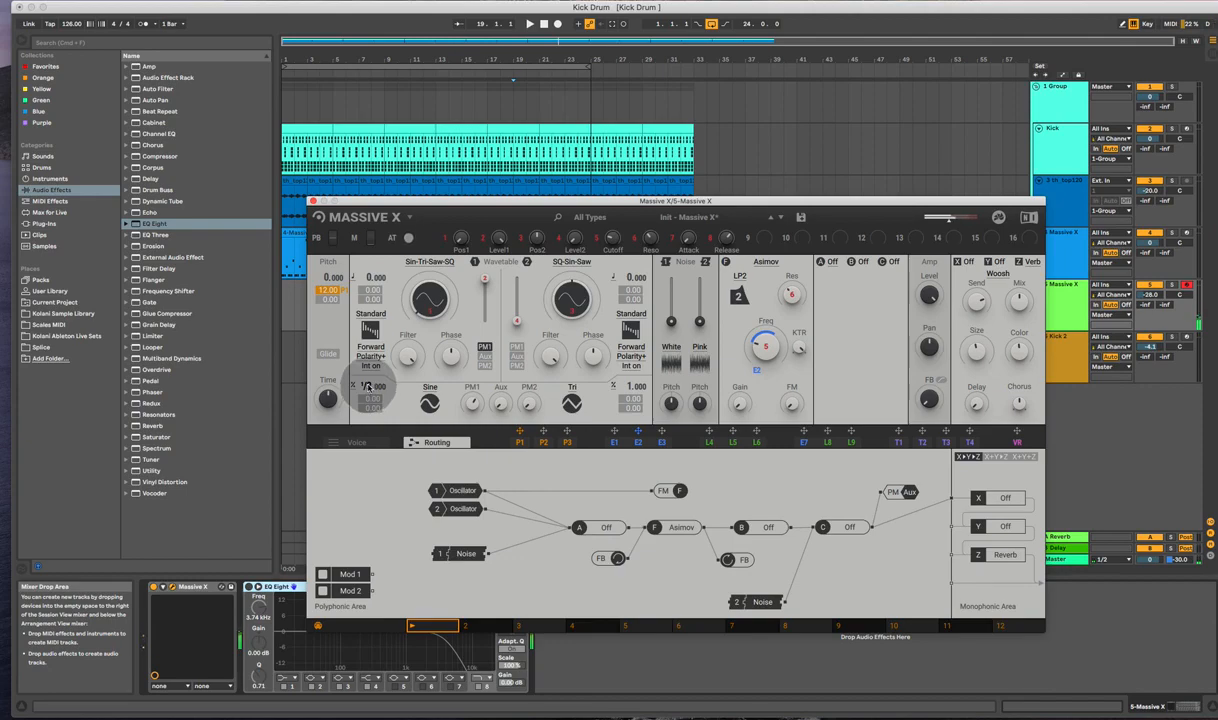
Step: Show the P1 pattern and play the arrangement from its start to hear the synth with the other tracks
left_click(517, 440)
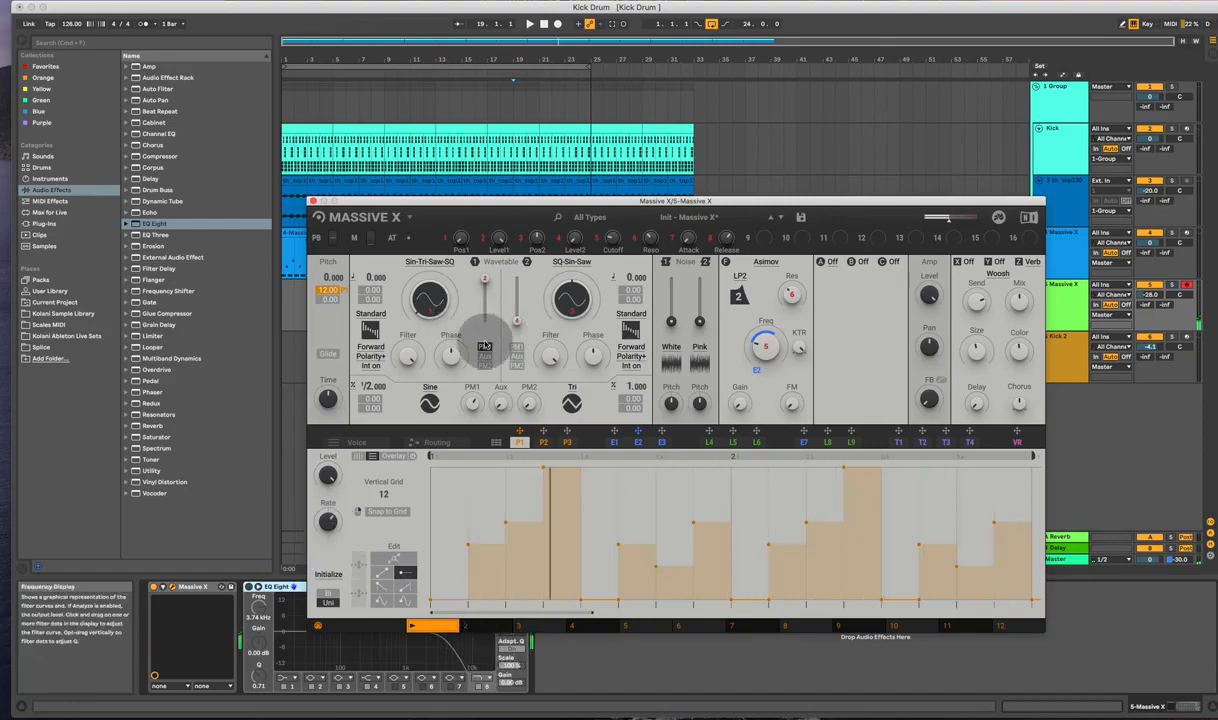
left_click_drag(434, 198, 642, 163)
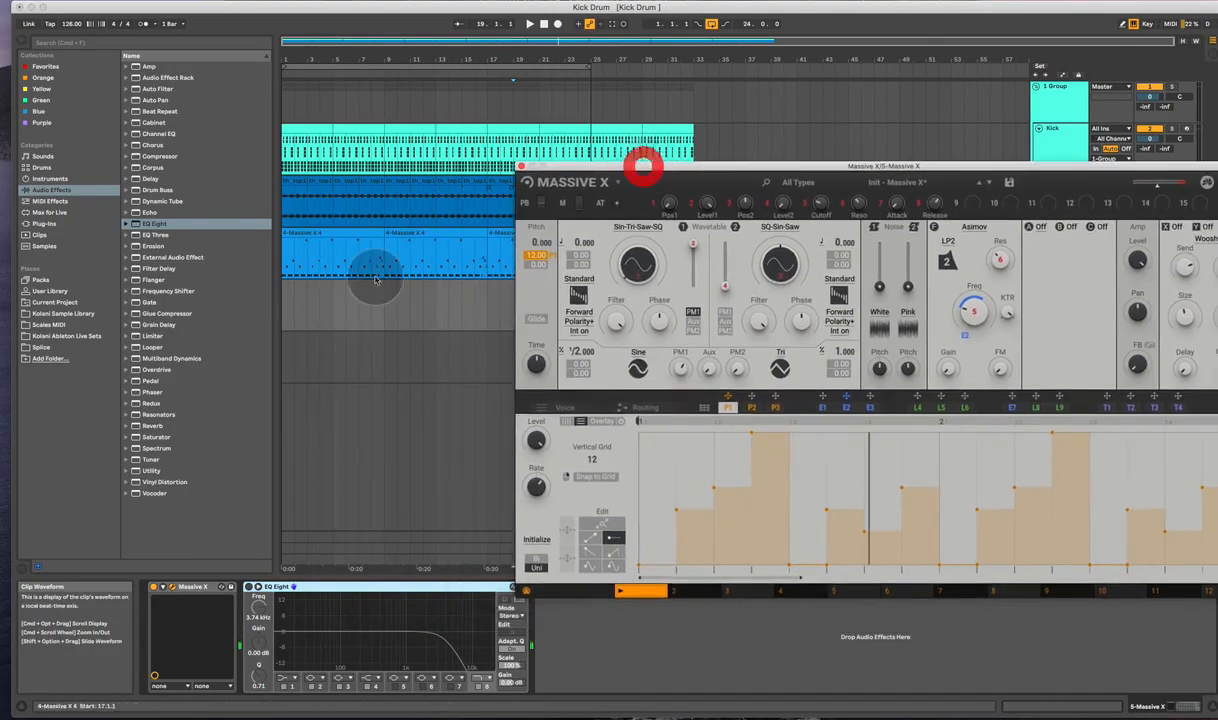
left_click(284, 311)
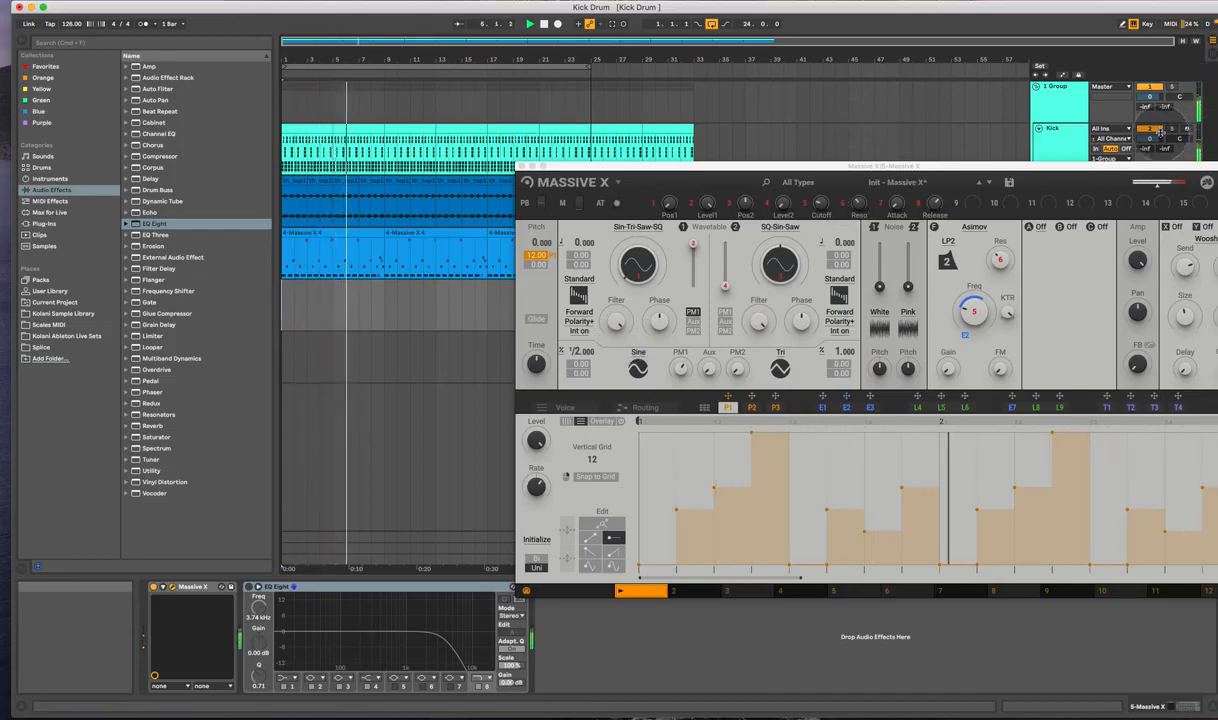
left_click_drag(1077, 173, 741, 137)
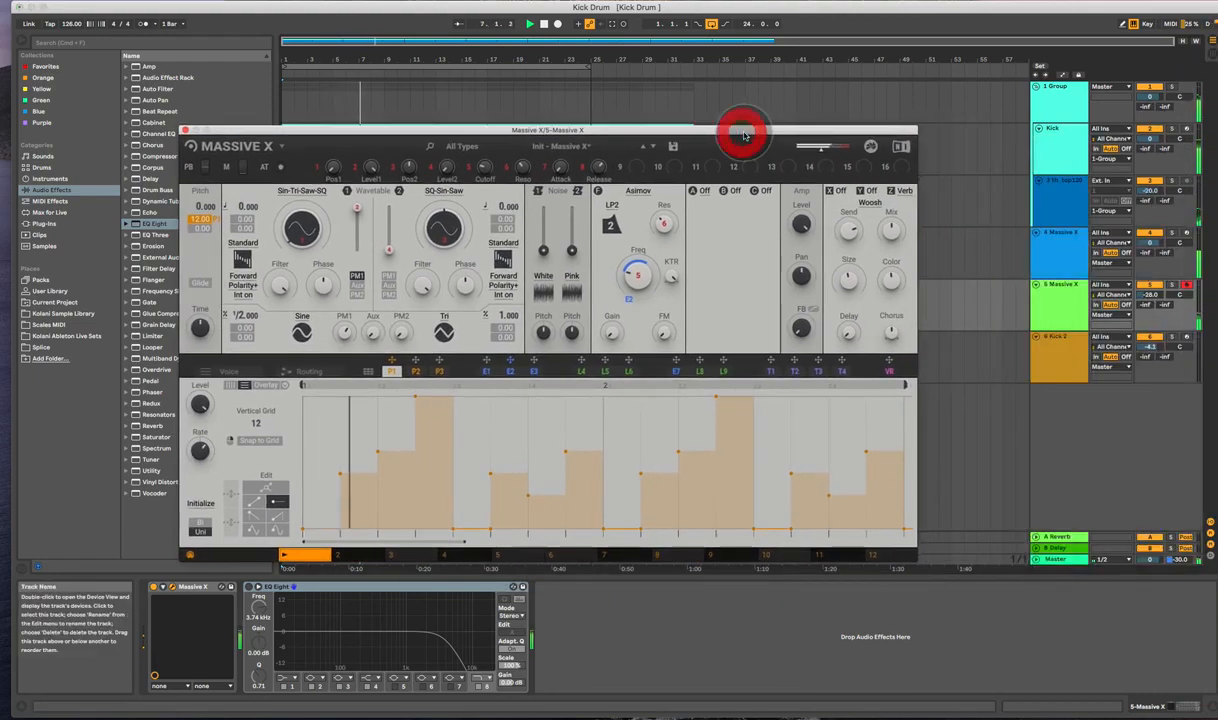
Step: Assign LFO L4 to the Amp Level, give it a U-shaped curve and make it unipolar with Uni
left_click(585, 372)
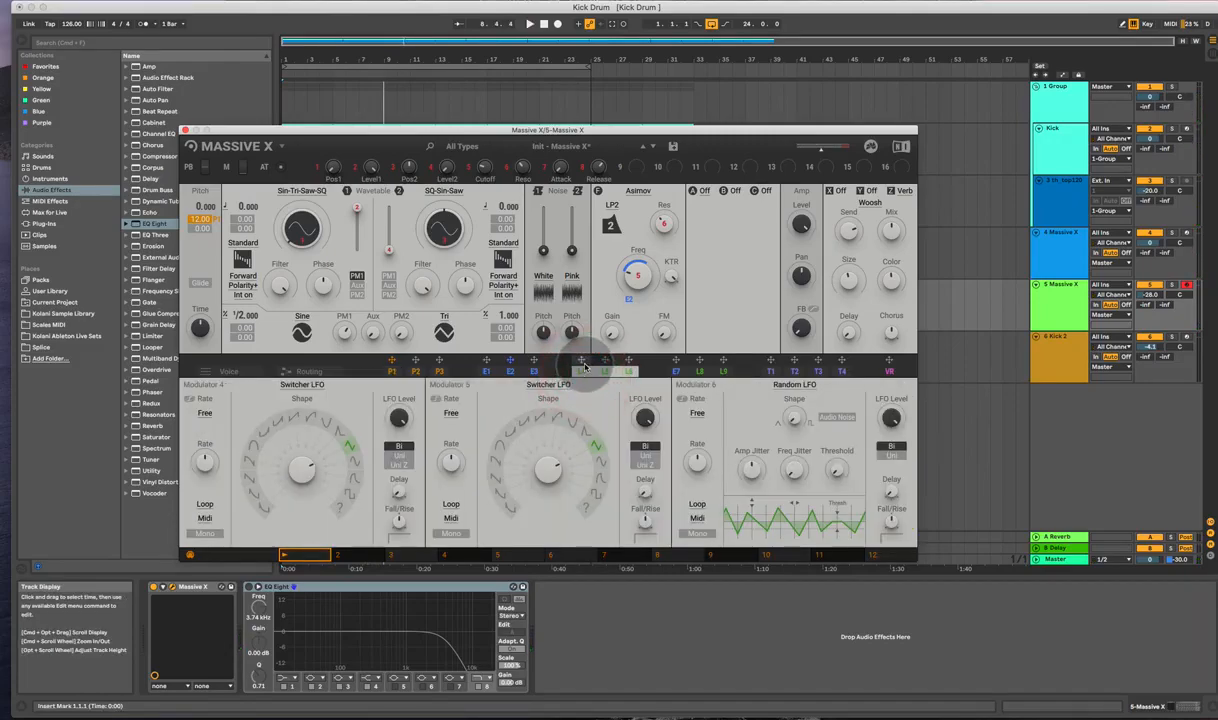
left_click_drag(585, 369, 799, 239)
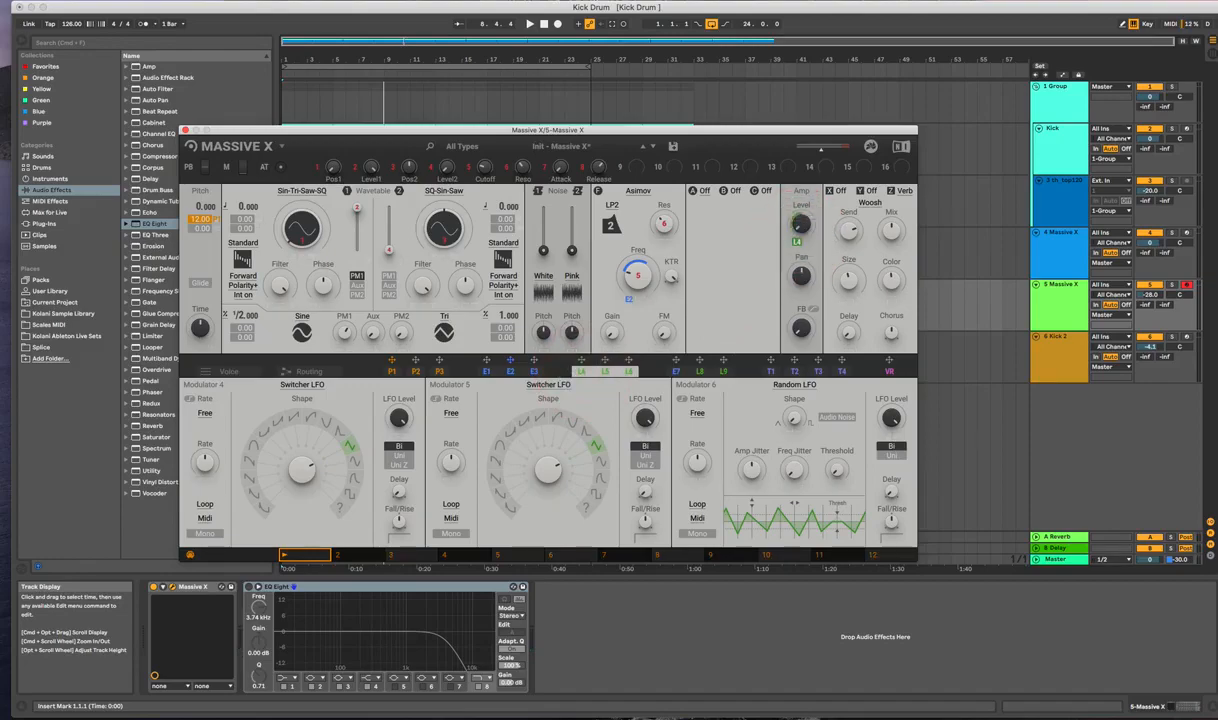
left_click(260, 433)
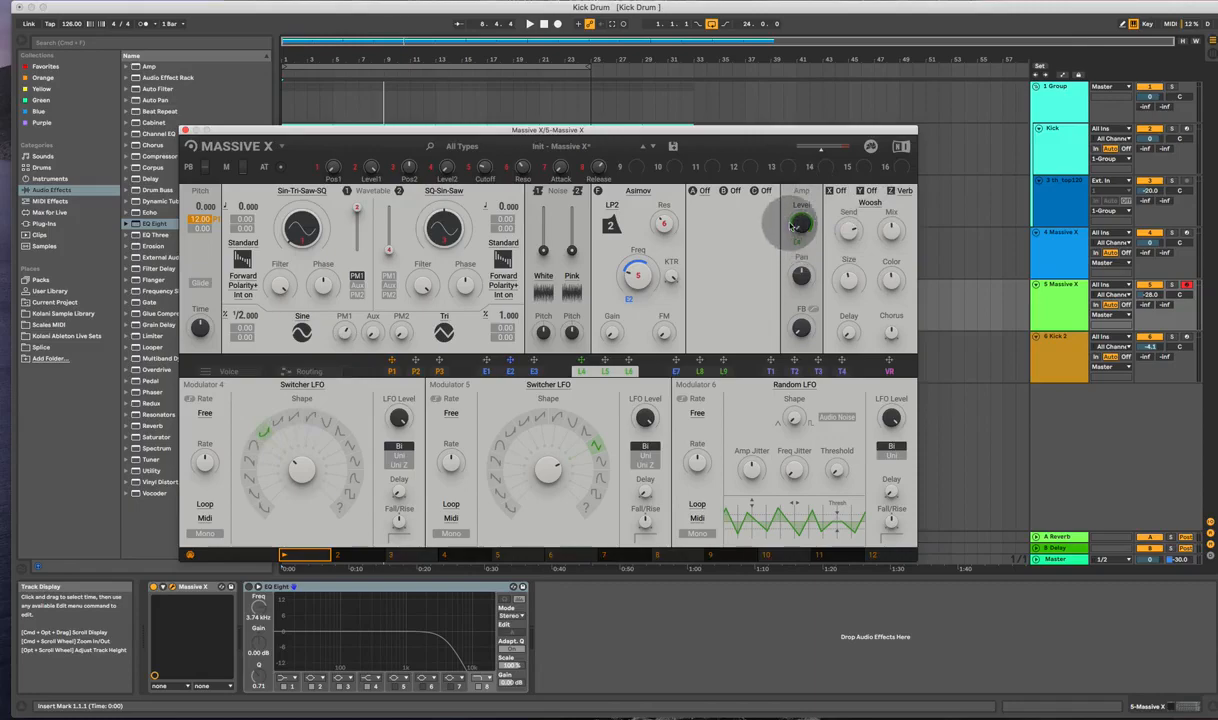
left_click(399, 455)
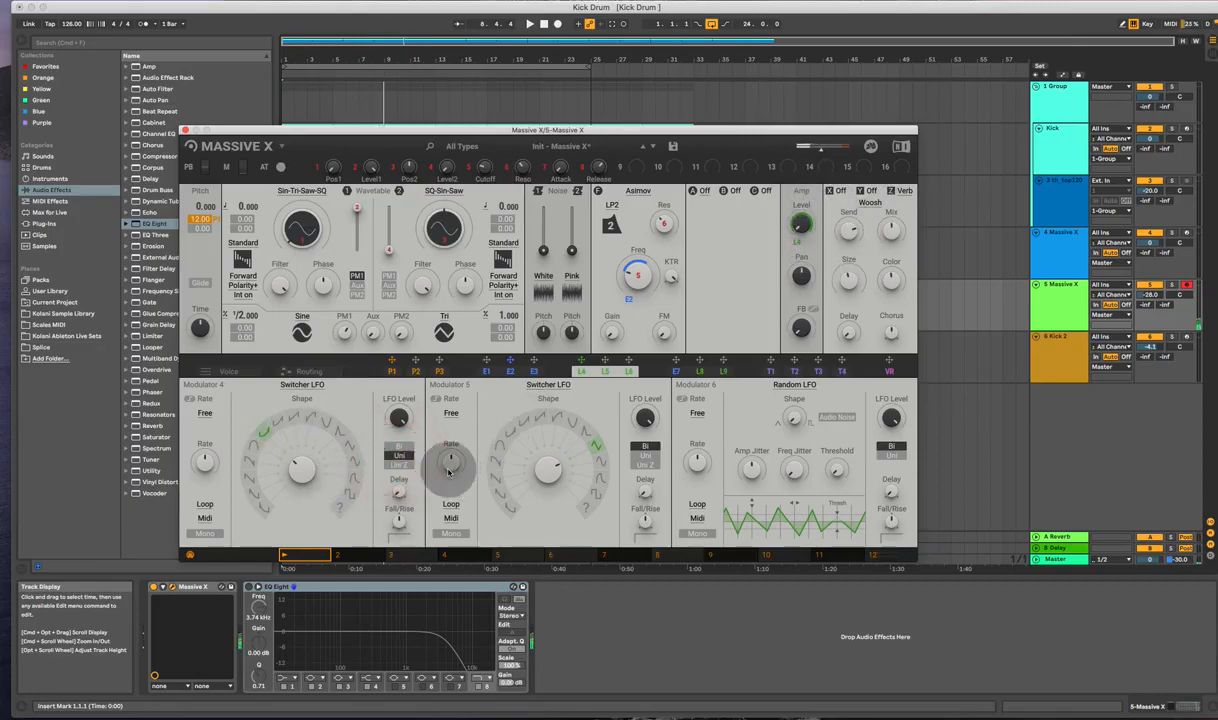
Step: Set the L4 Switcher LFO's rate mode to Sync and change its shape to the rising curve
left_click(205, 413)
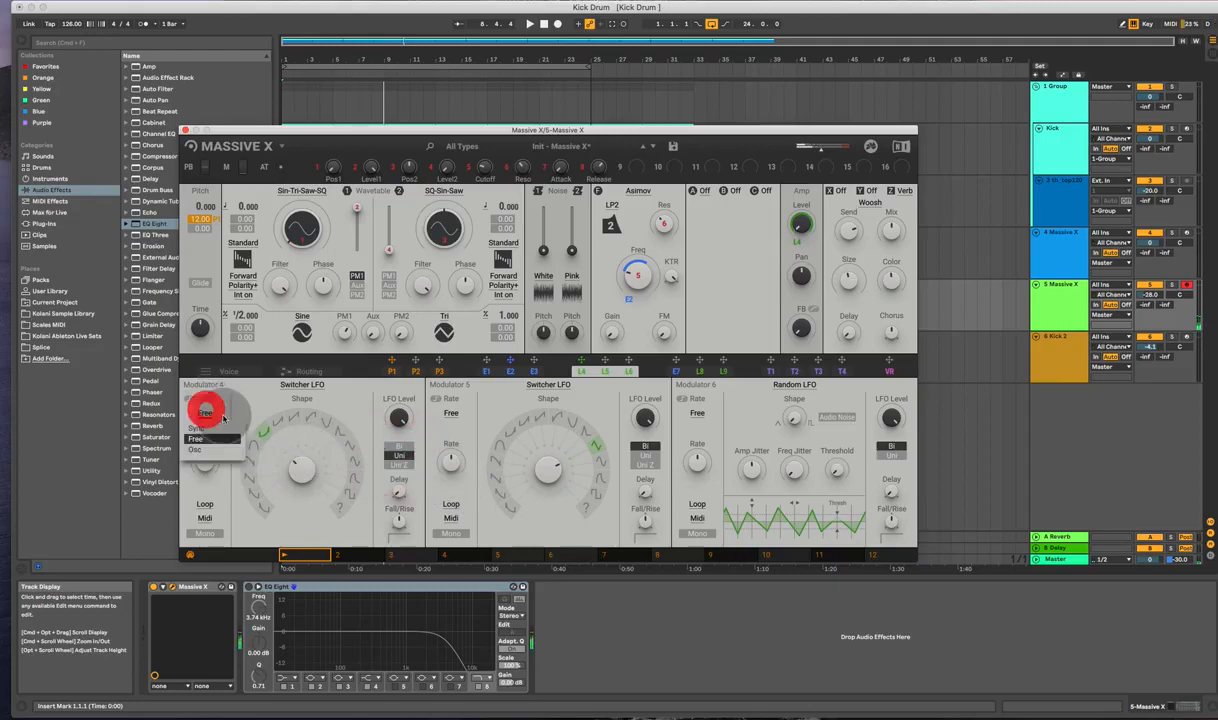
left_click(197, 427)
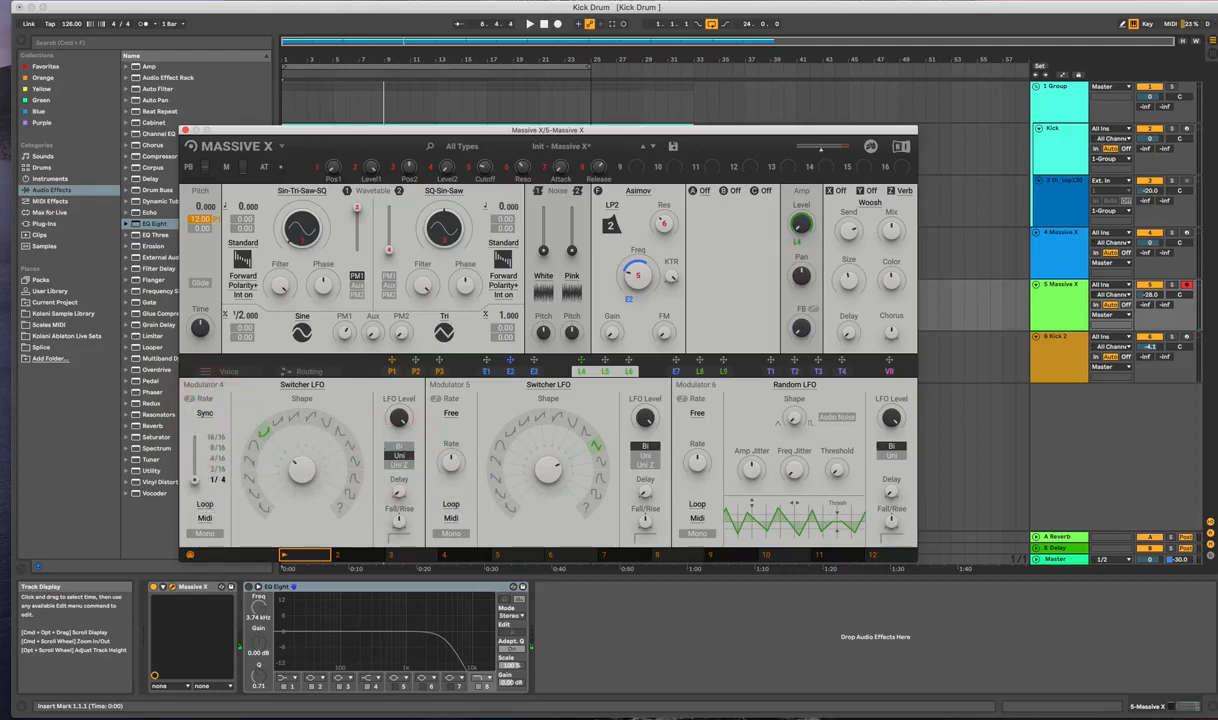
left_click(310, 416)
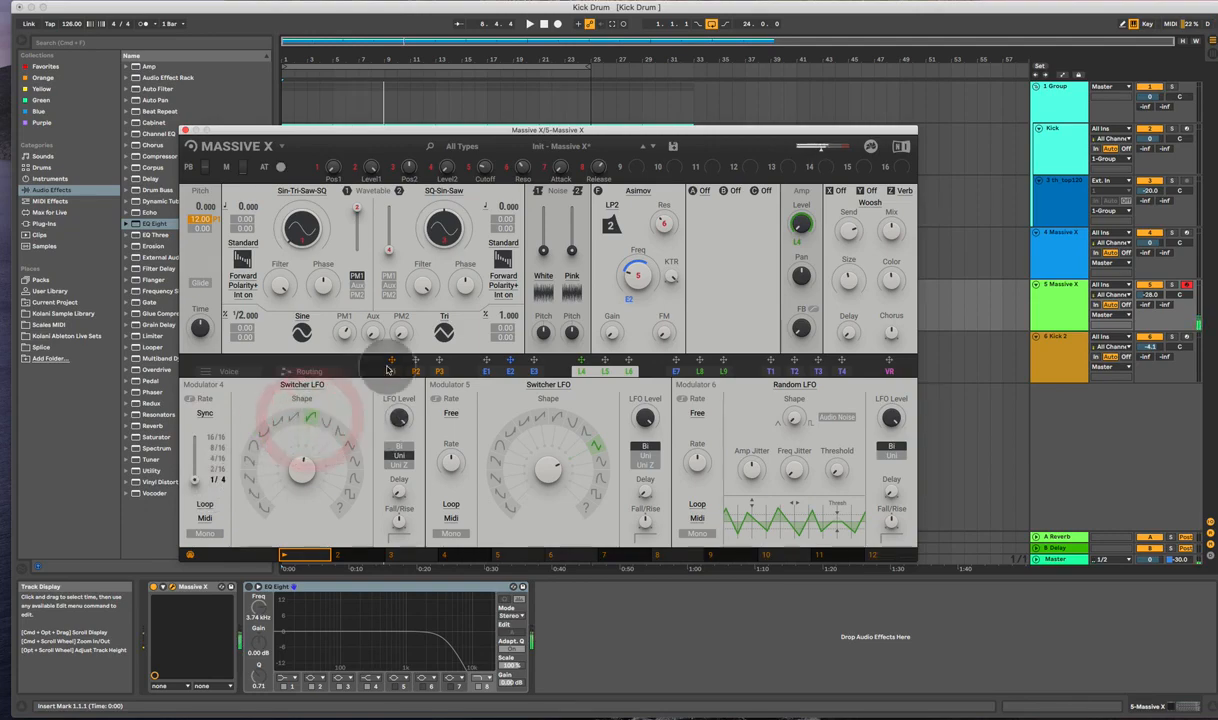
Step: Move the Massive X window off the arrangement clips and play the arrangement from its start to hear the modulated synth
left_click(357, 120)
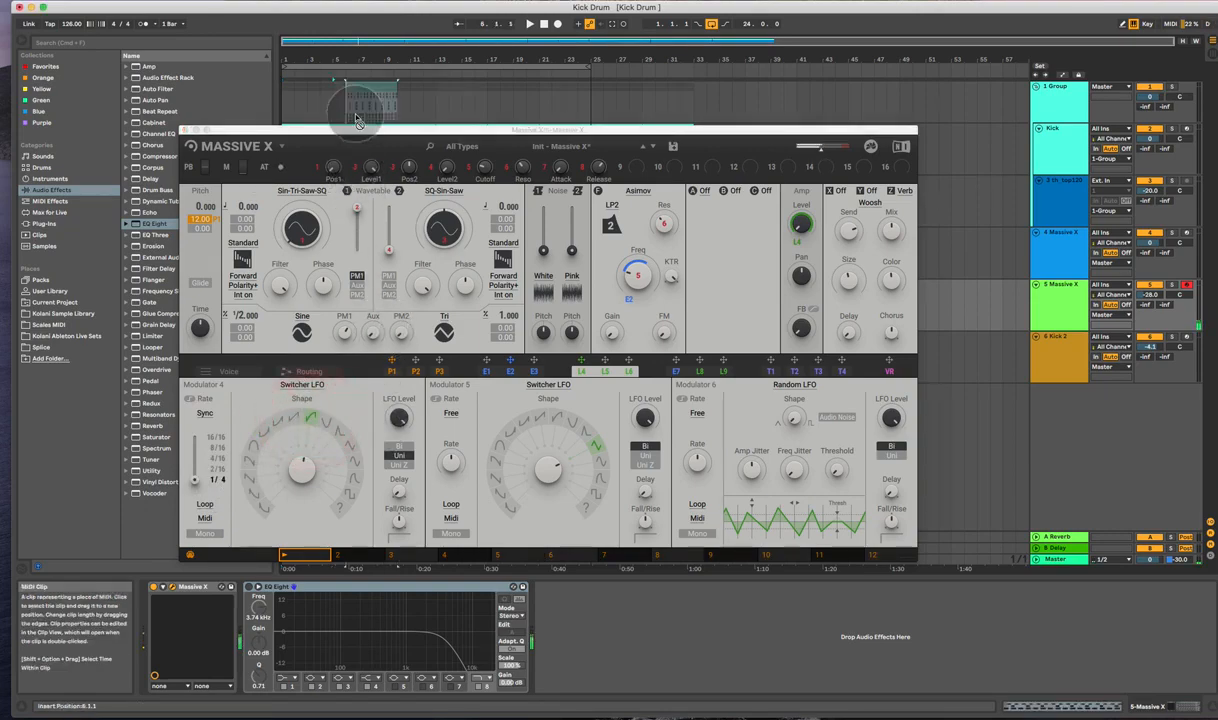
left_click(352, 128)
left_click_drag(573, 65, 667, 28)
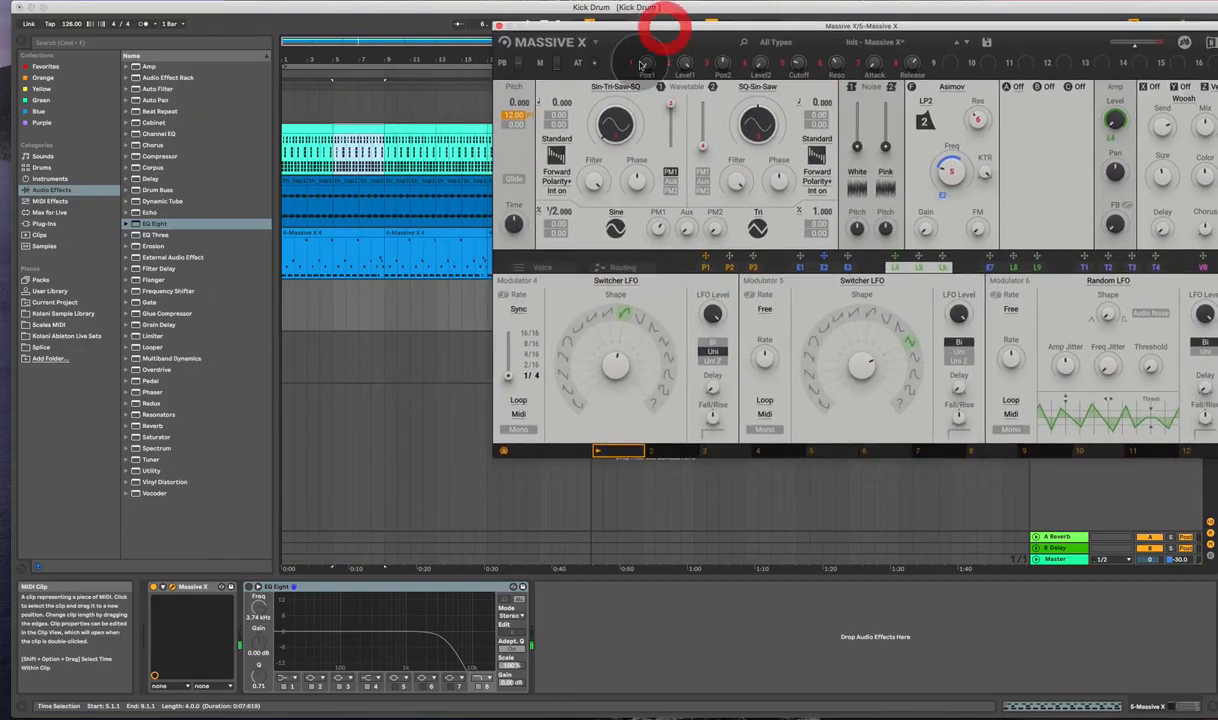
left_click(280, 315)
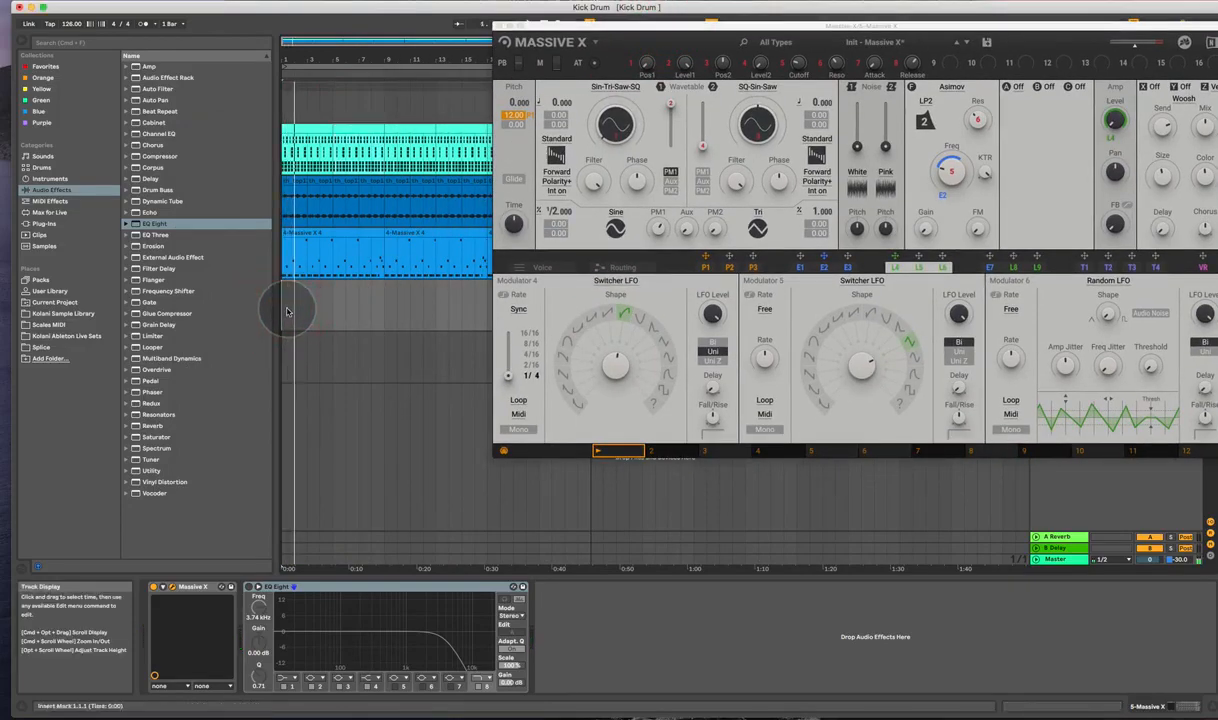
Step: Set the L4 Switcher LFO to Loop RST, enable its Mono and Rate switches, and close the Massive X window
left_click(872, 28)
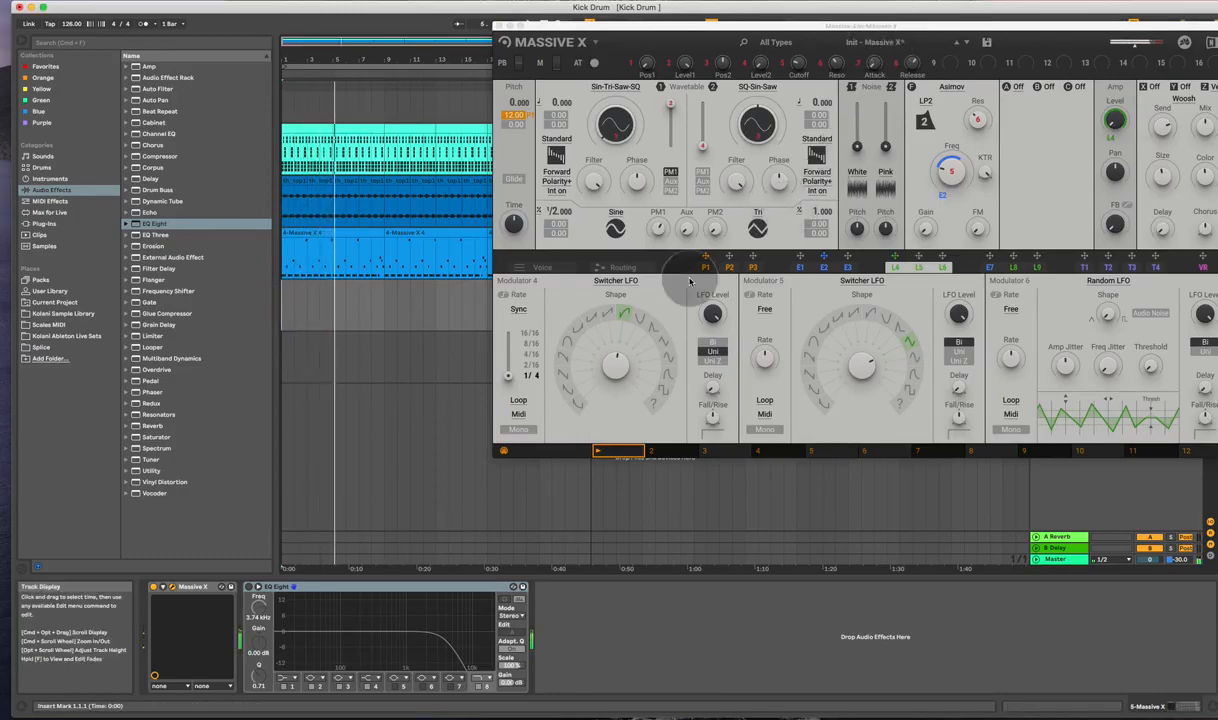
left_click(518, 405)
left_click(544, 386)
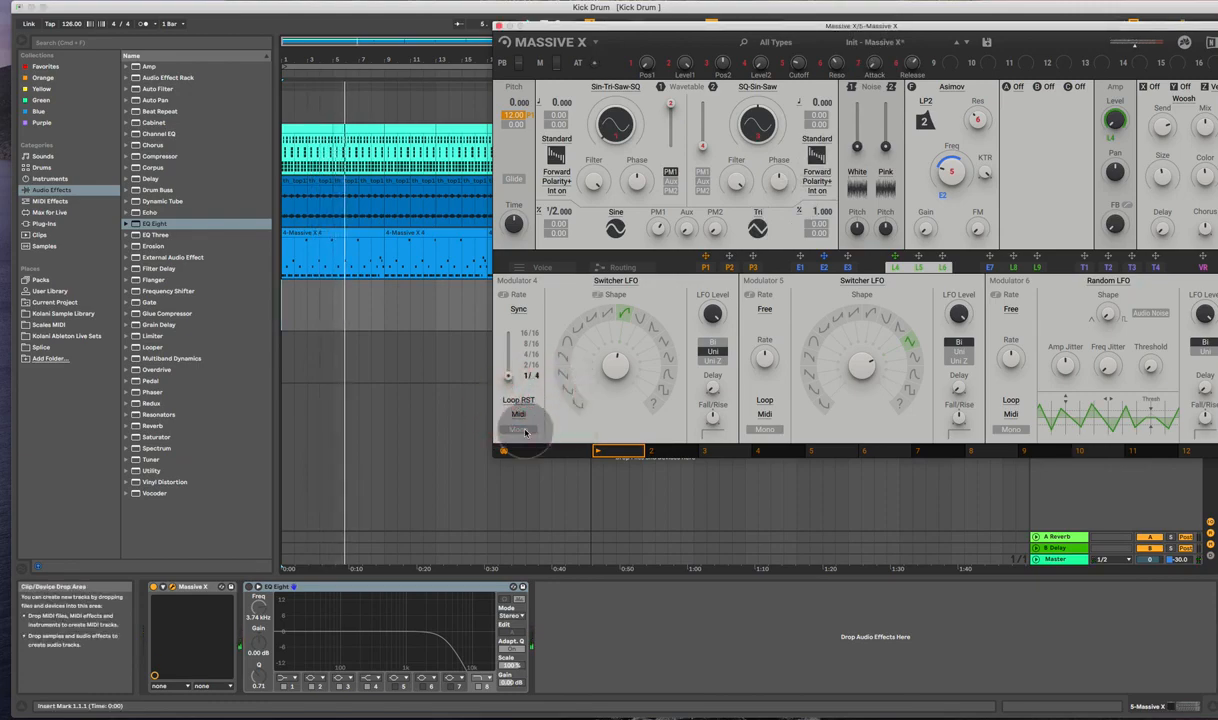
left_click(519, 433)
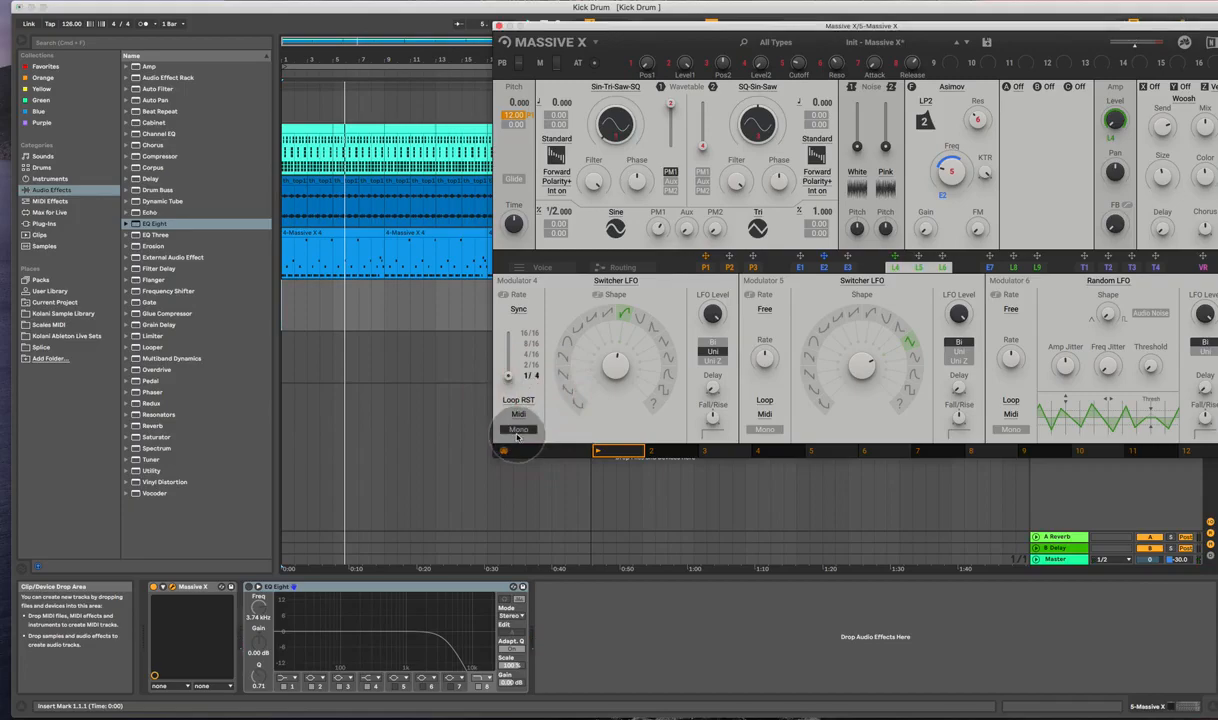
left_click(503, 296)
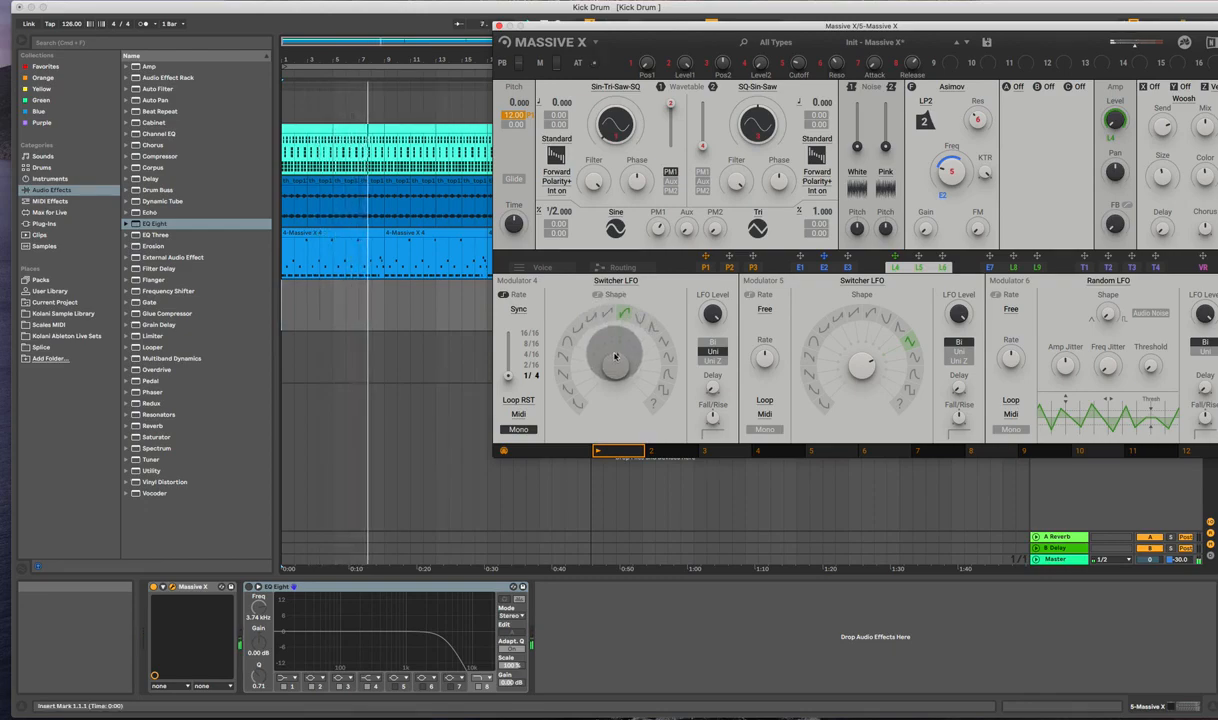
left_click_drag(668, 36, 547, 83)
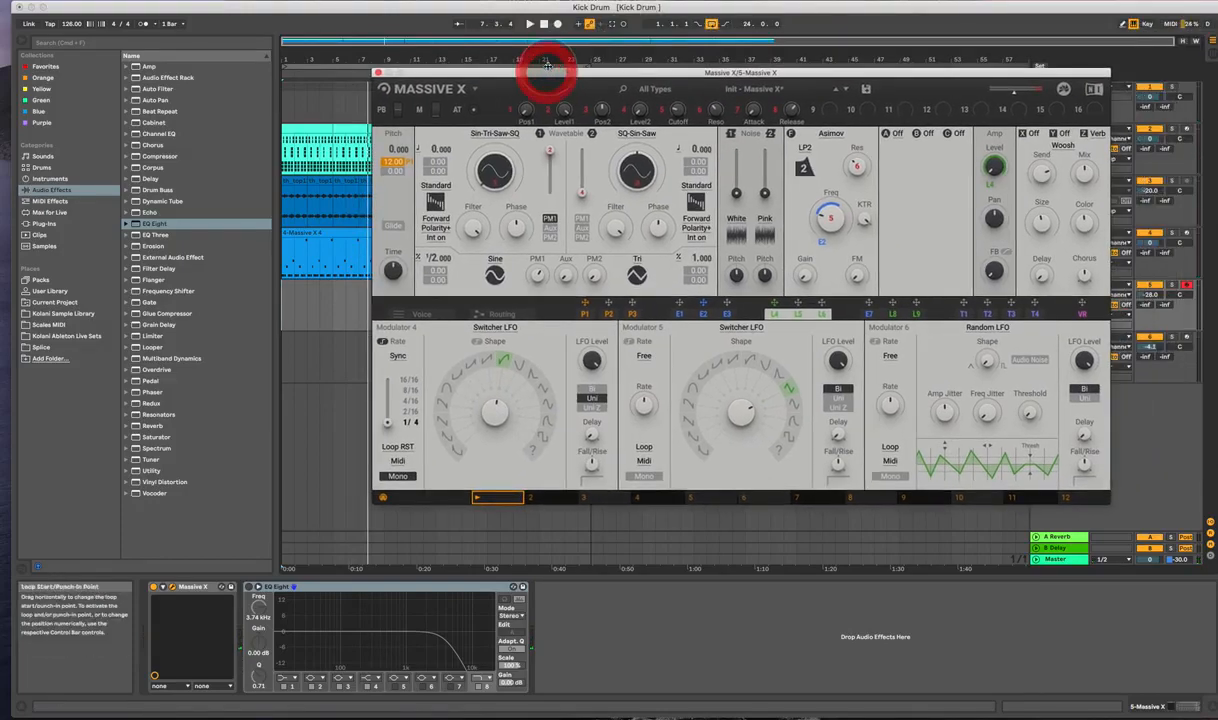
left_click(377, 74)
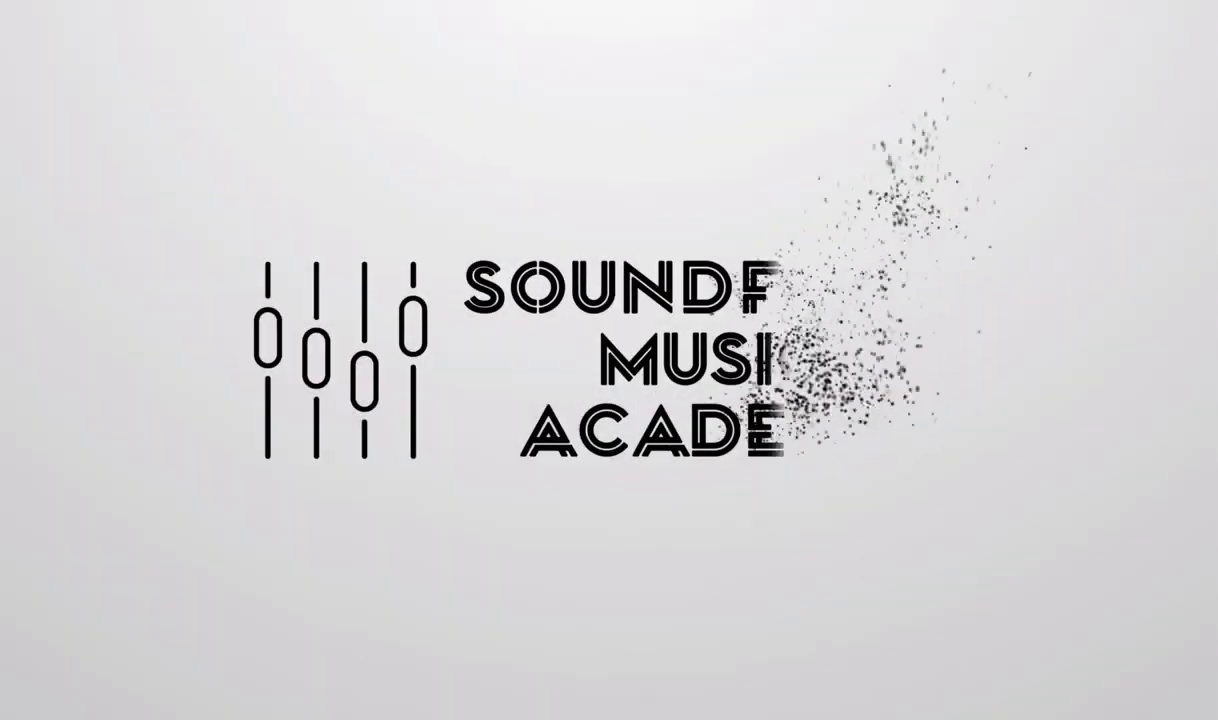